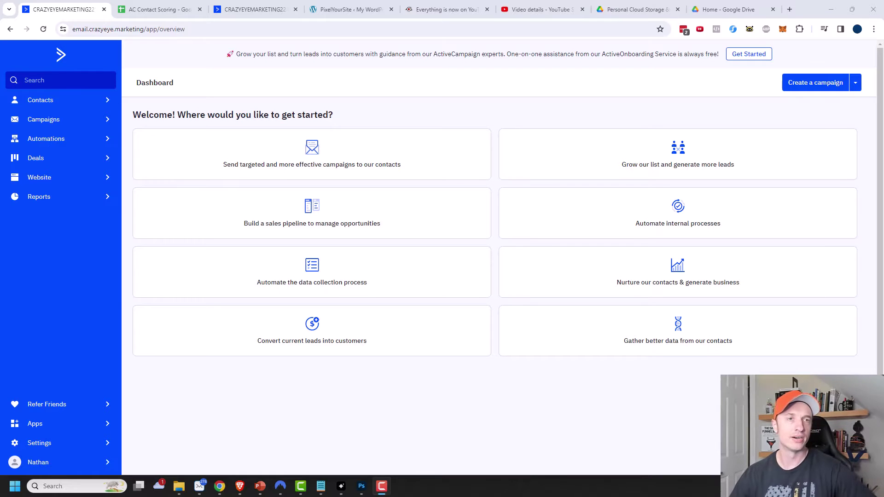
Review the planned points in the AC Contact Scoring spreadsheet, and create a new contact score in ActiveCampaign's contact scoring
click(162, 10)
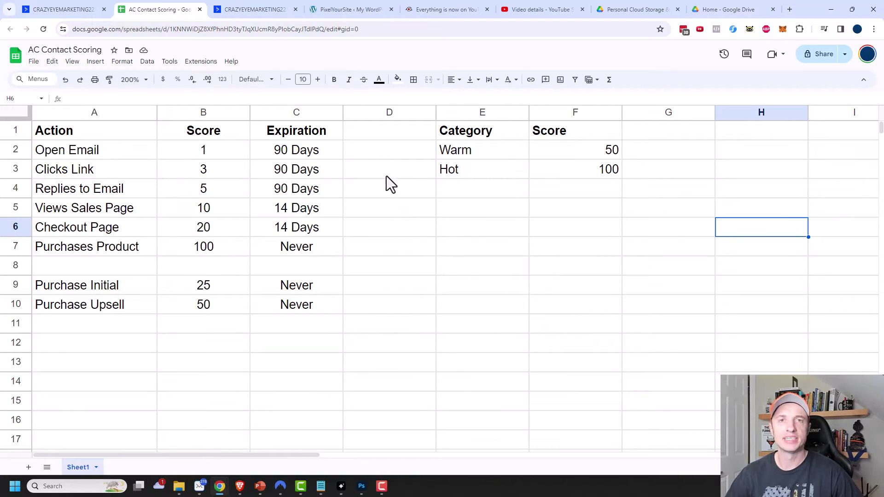
click(70, 10)
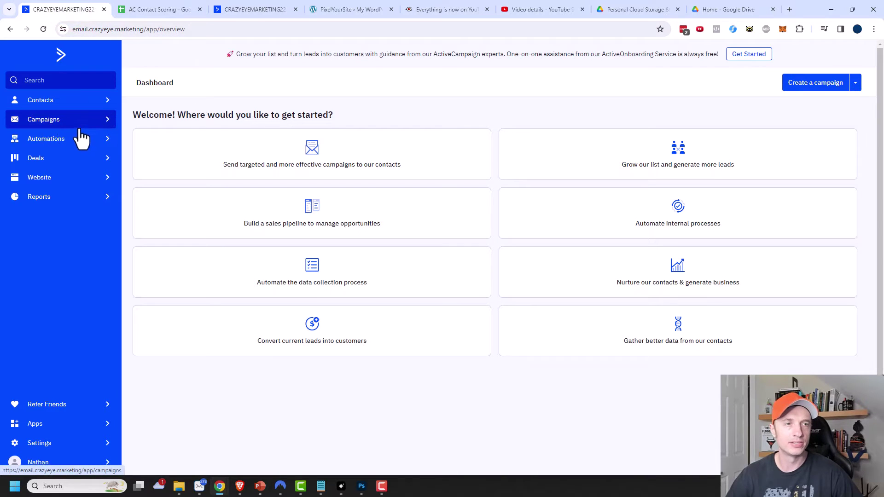
click(63, 100)
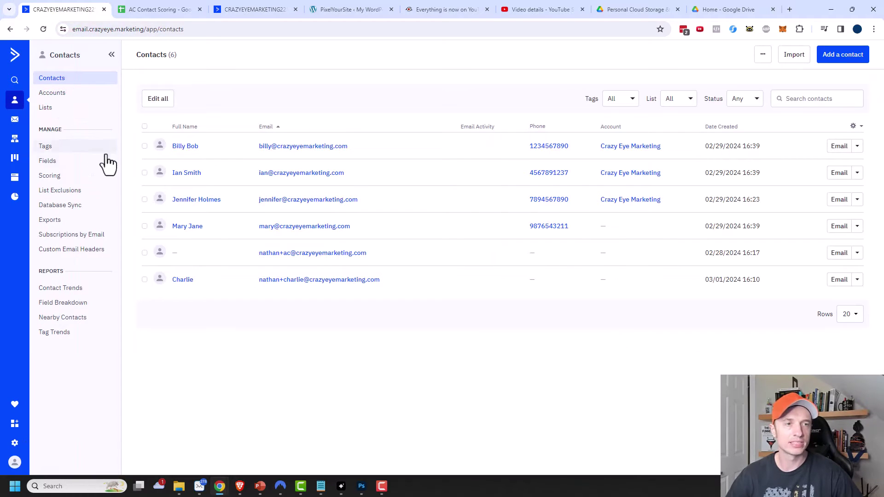
click(54, 179)
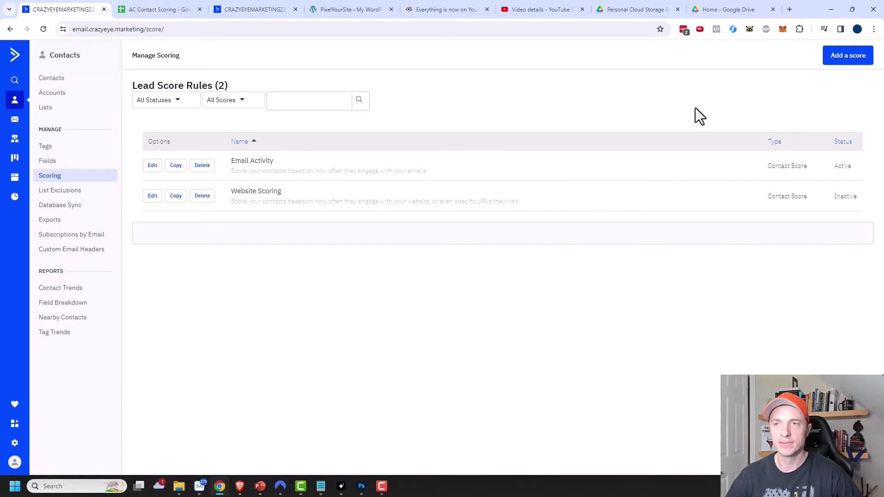
click(843, 60)
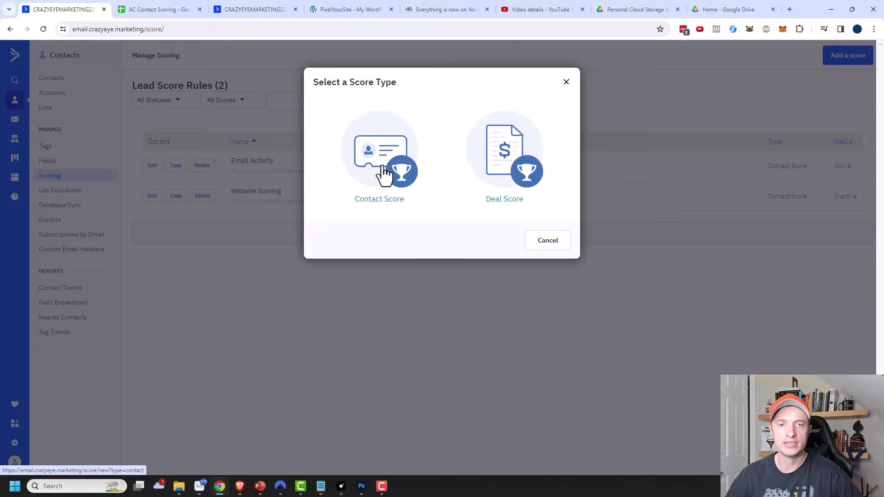
click(373, 168)
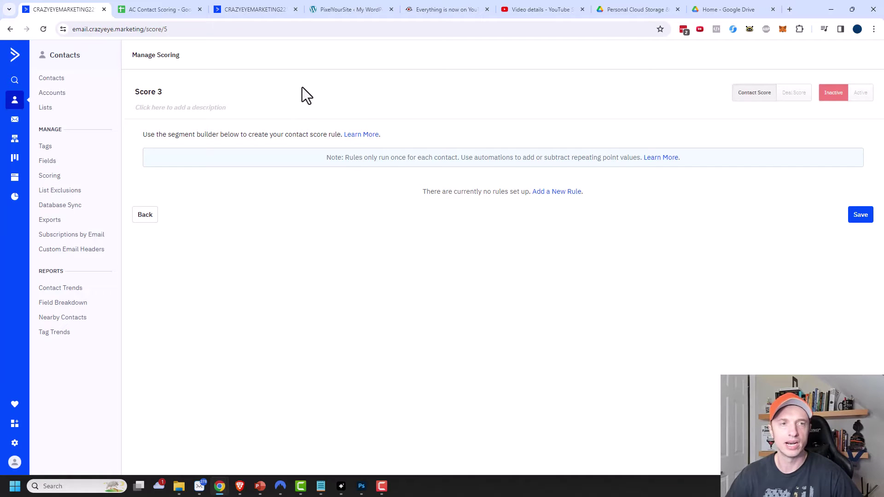
Rename the new contact score as Engagement and save the name
click(147, 91)
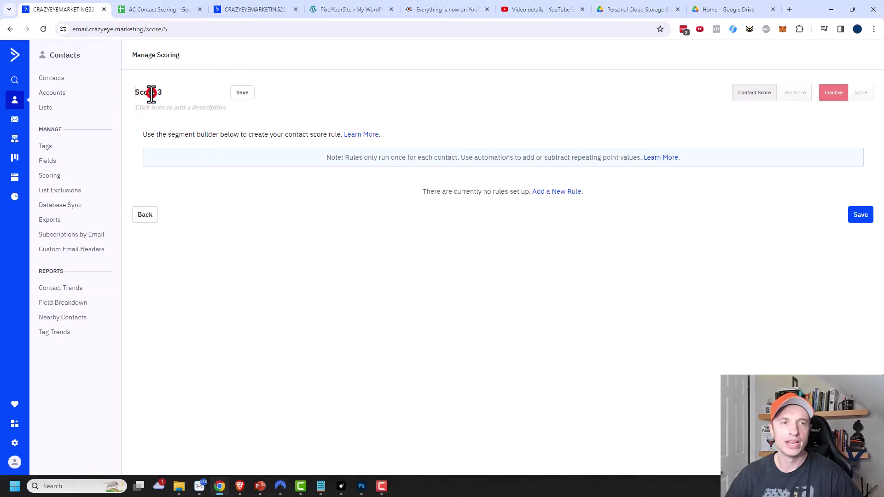
key(ctrl+a)
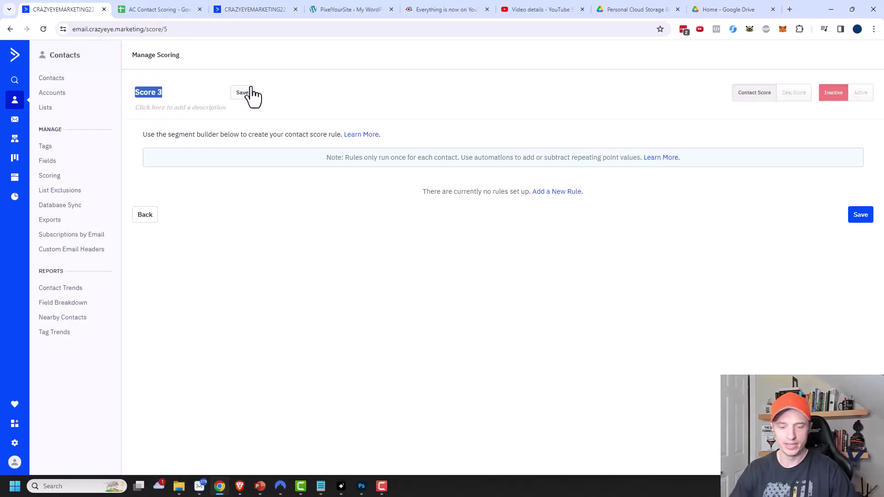
text(Engagement)
click(248, 94)
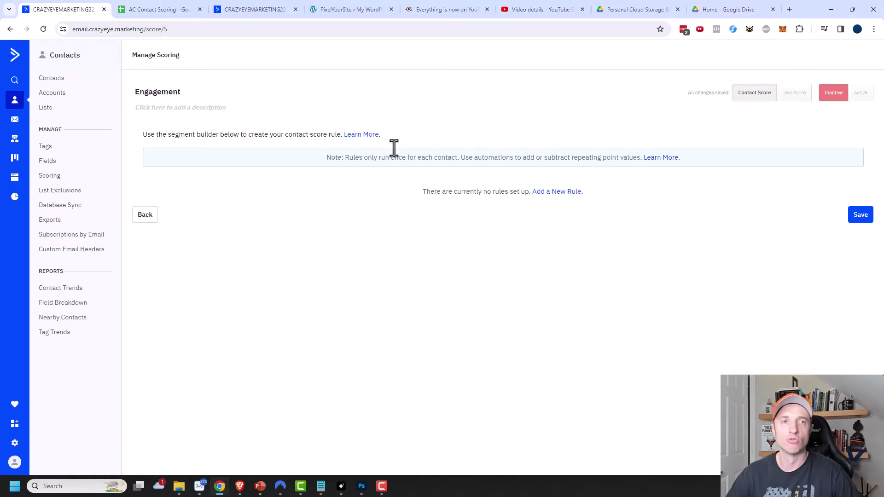
Add and save a scoring rule for contacts matching "Is subscribed to list (active)" with at least one list
click(558, 191)
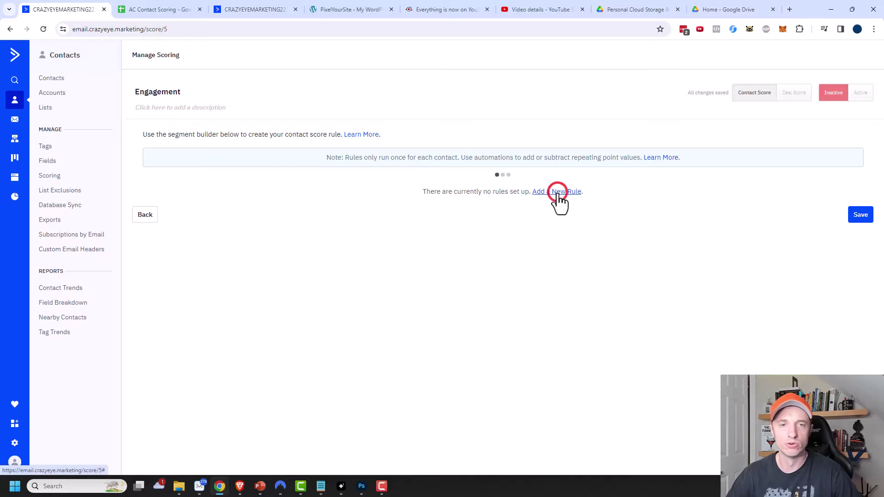
click(259, 224)
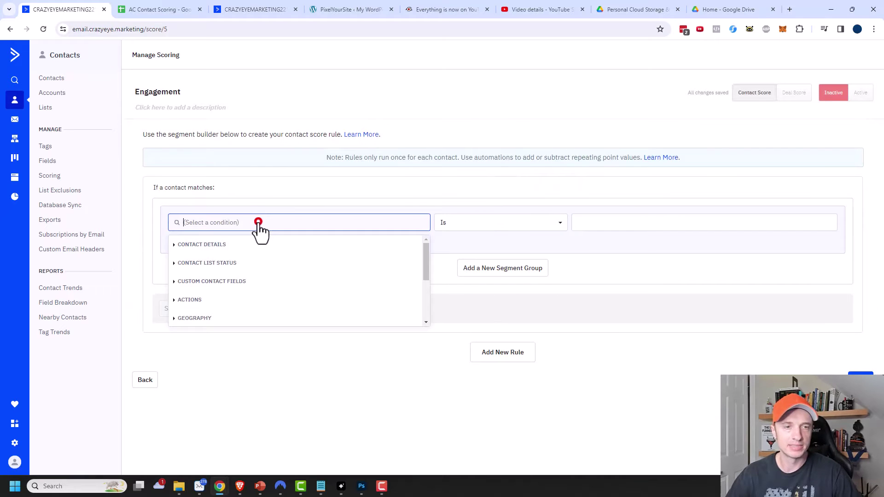
text(subs)
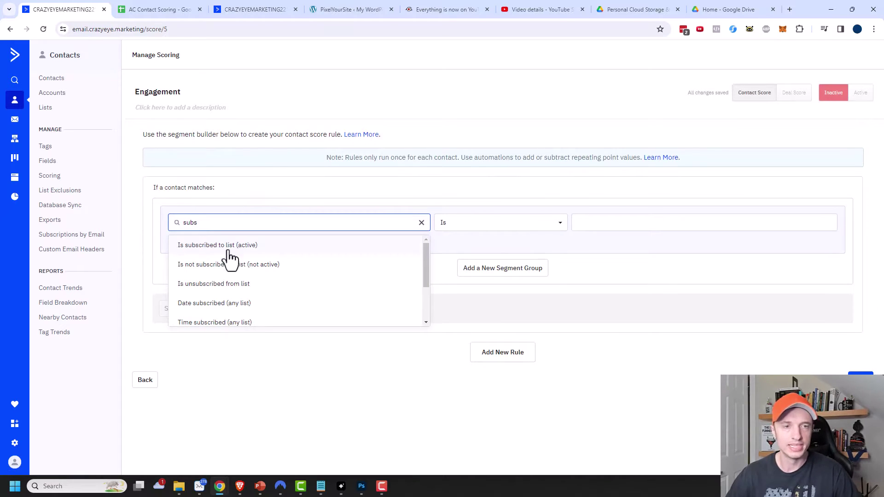
click(226, 248)
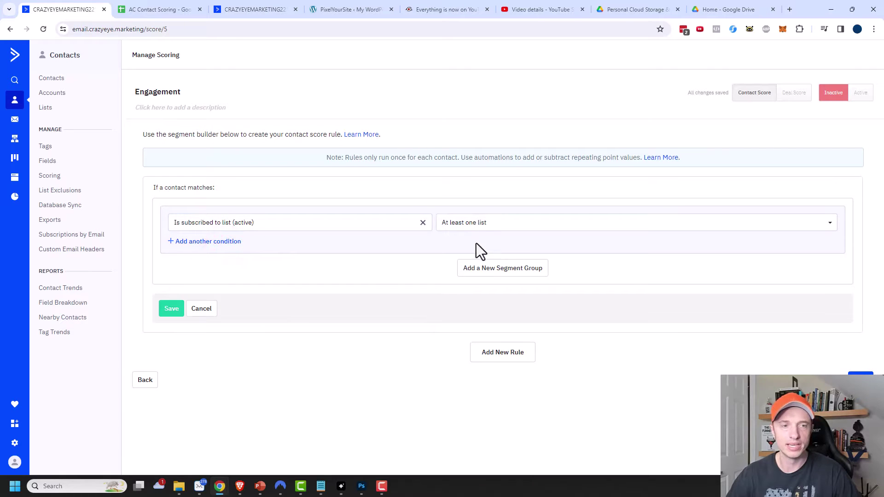
click(170, 310)
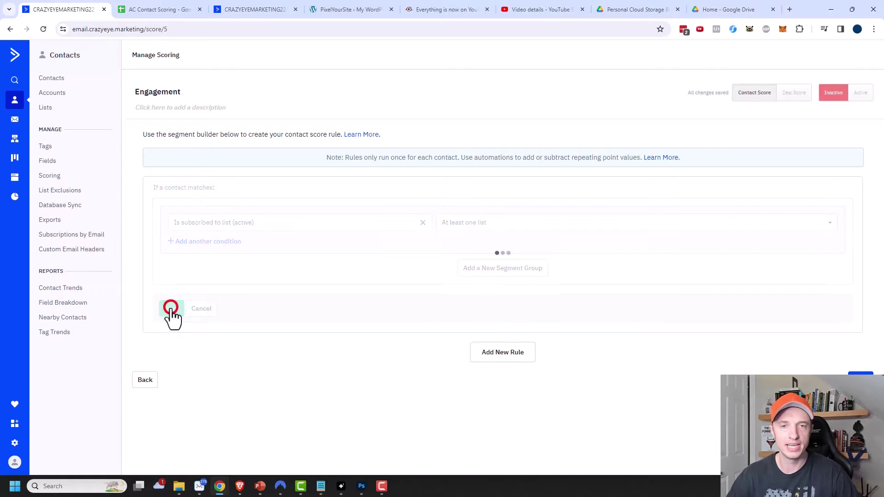
Set the subscription rule to add 1 point and make the Engagement score active
click(673, 197)
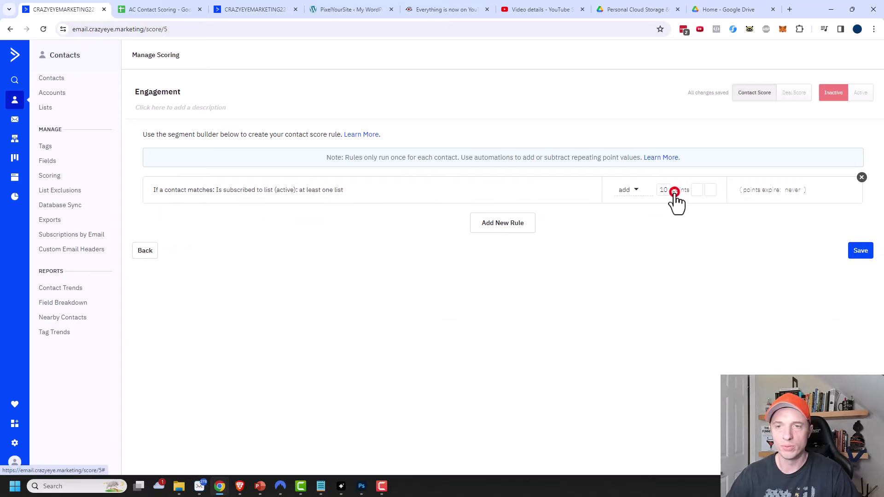
click(666, 190)
key(BackSpace)
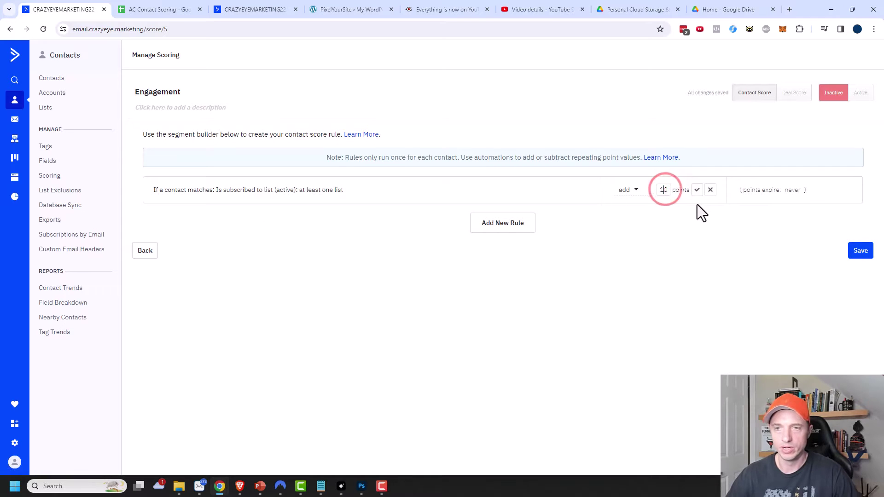
click(697, 190)
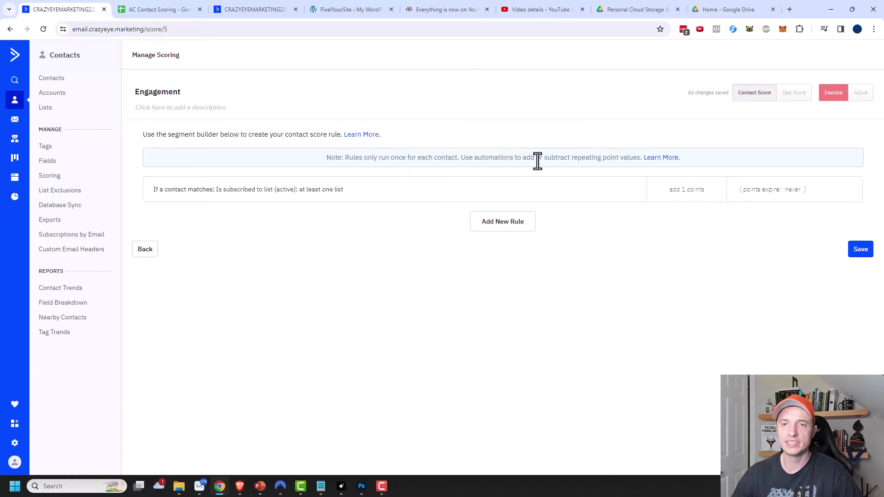
drag(639, 159, 462, 160)
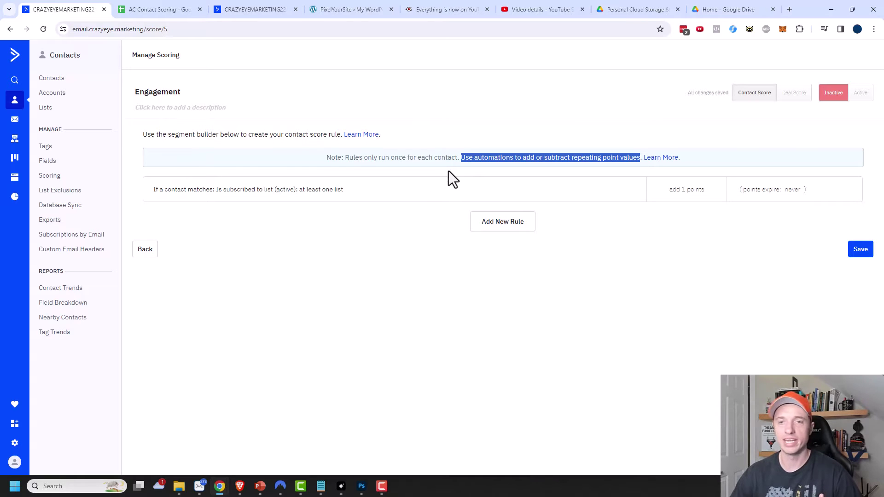
click(865, 96)
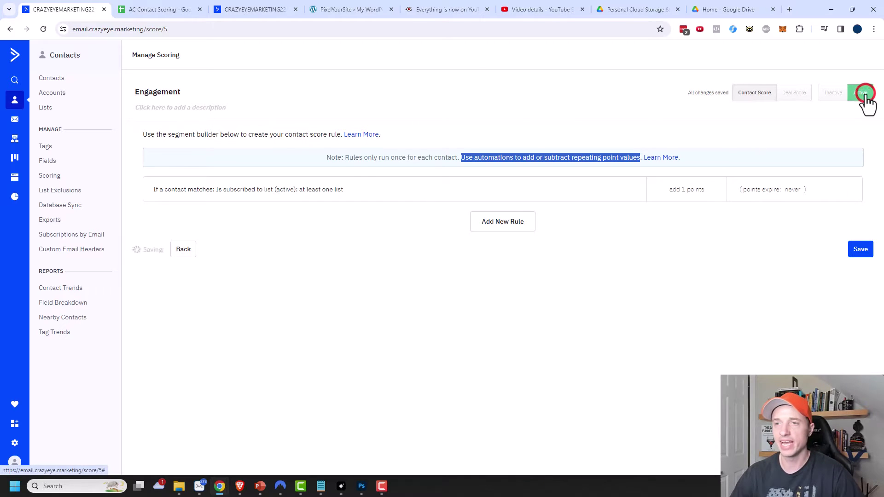
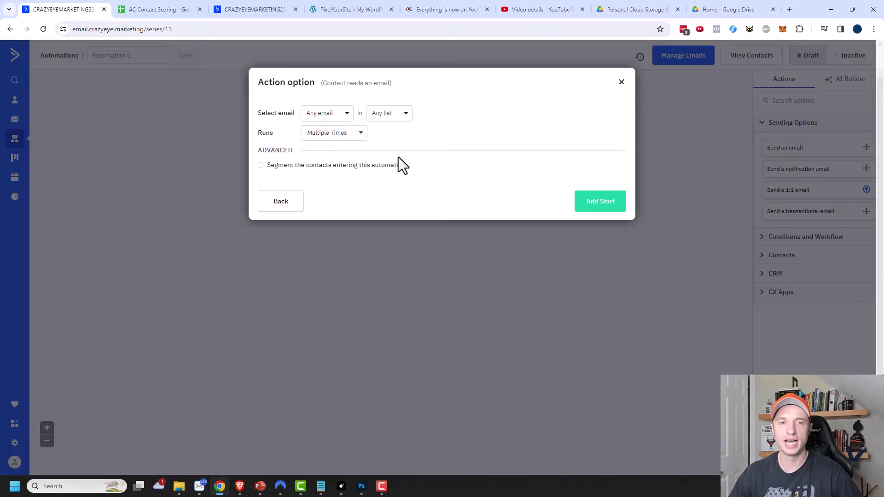
Add the start trigger for reading any email in any list, running multiple times, and add a contact score adjustment for Engagement
click(607, 205)
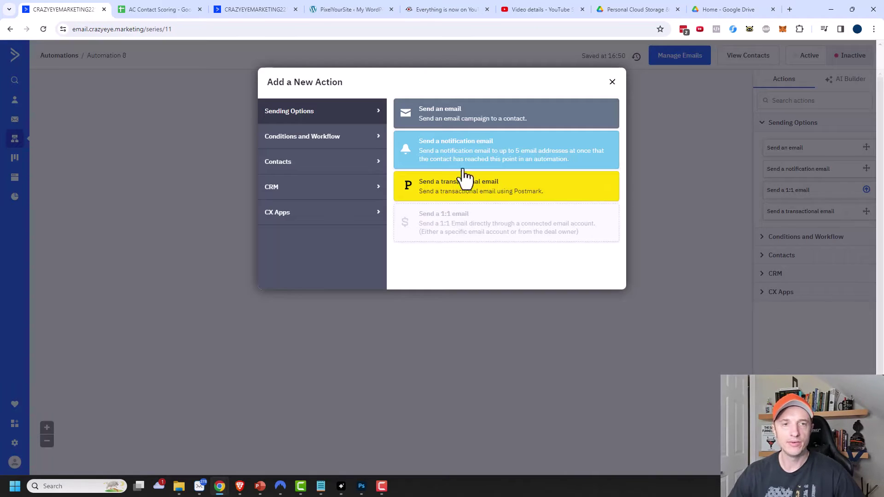
click(305, 162)
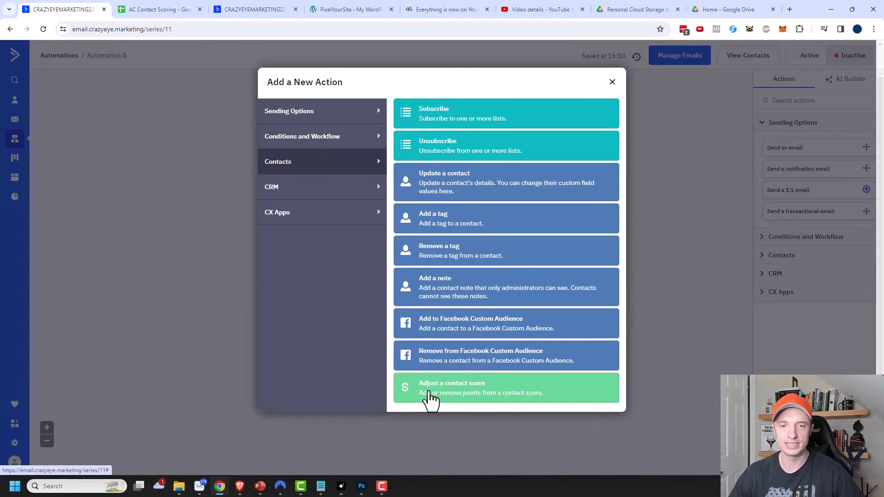
click(458, 396)
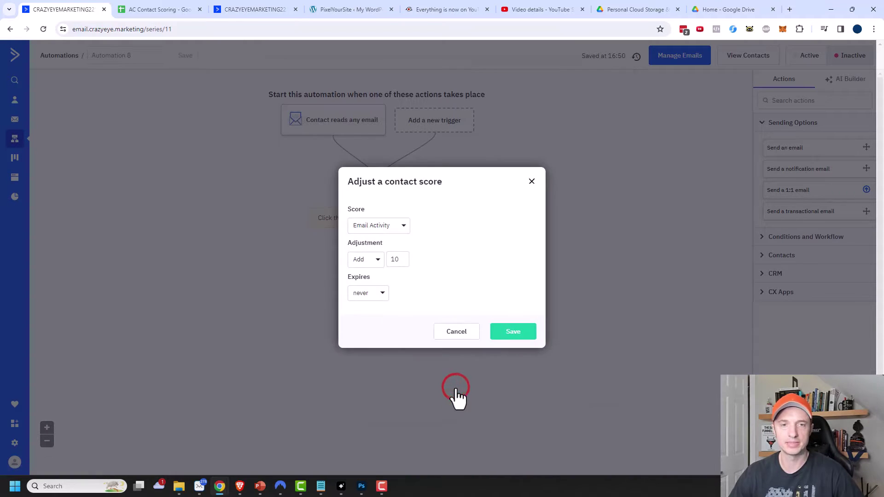
click(395, 227)
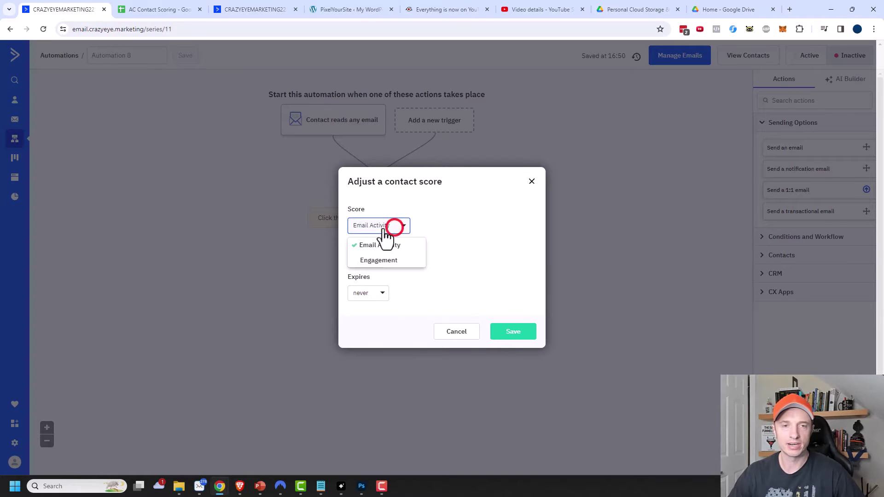
click(375, 261)
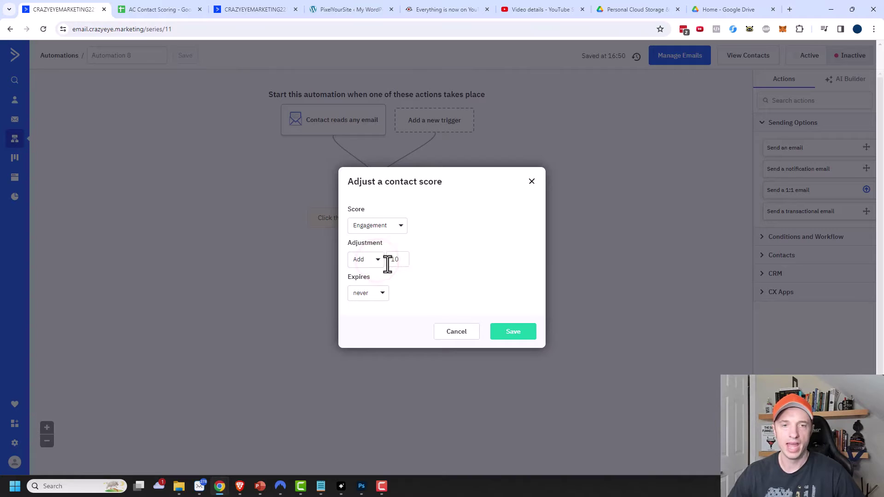
Check the Open Email values in the scoring spreadsheet, and save the adjustment as adding 1 point that expires after 90 days
click(159, 10)
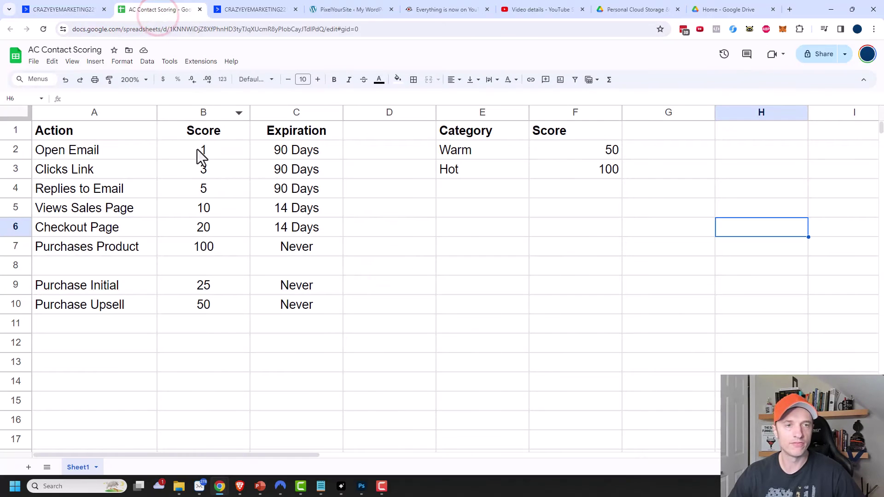
click(61, 10)
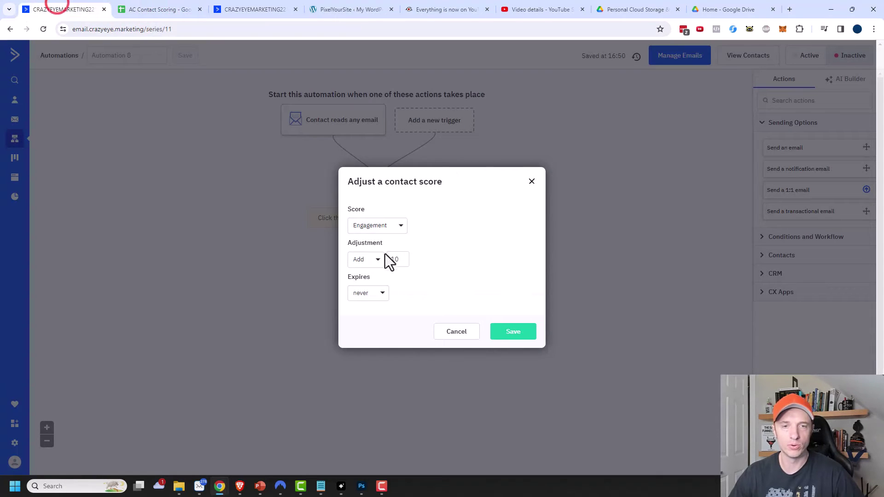
click(398, 259)
key(BackSpace)
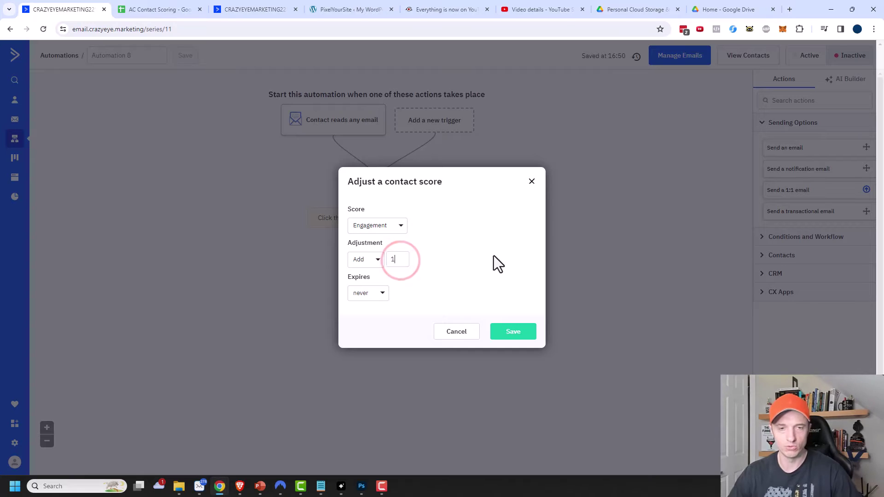
click(379, 293)
click(380, 342)
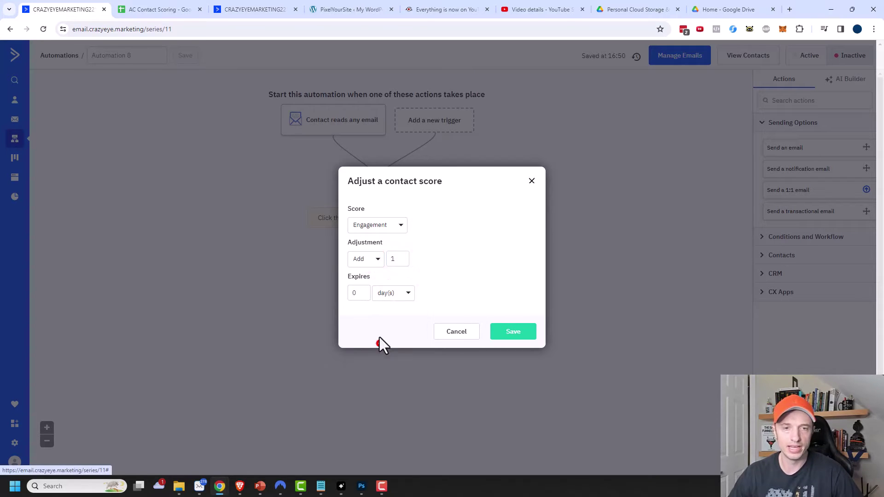
click(363, 293)
key(BackSpace)
text(90)
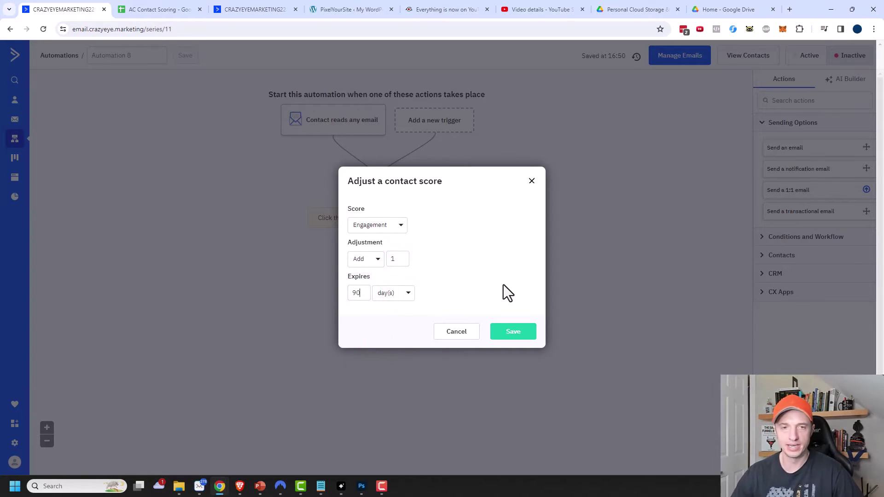
click(515, 332)
Rename the automation as "CONTACT SCORE: Engagement - Reads Email" and set it to active
mouse_move(347, 122)
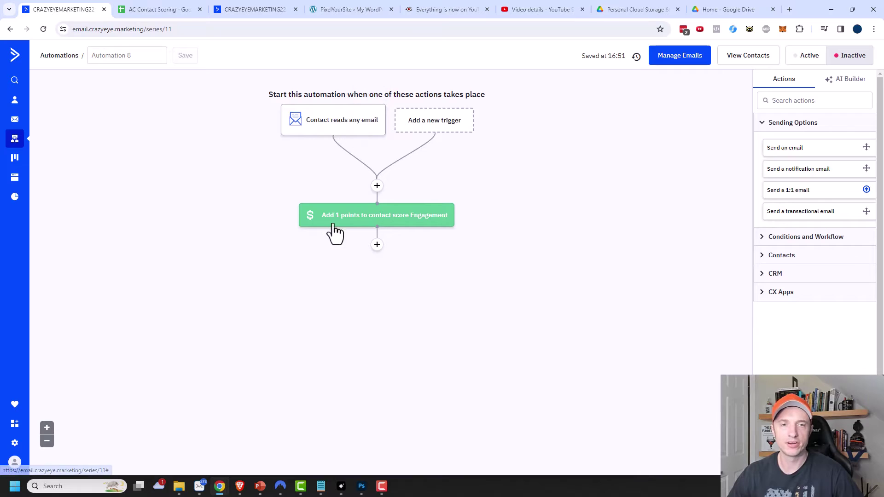
mouse_move(343, 229)
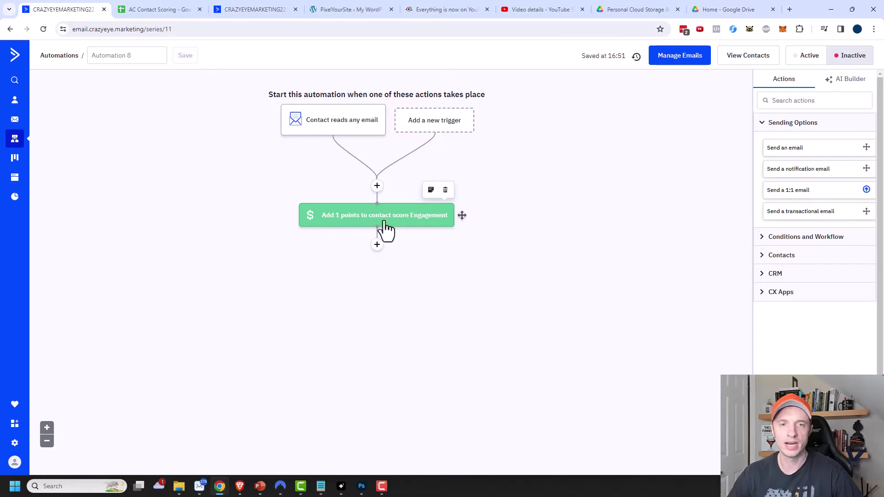
click(138, 60)
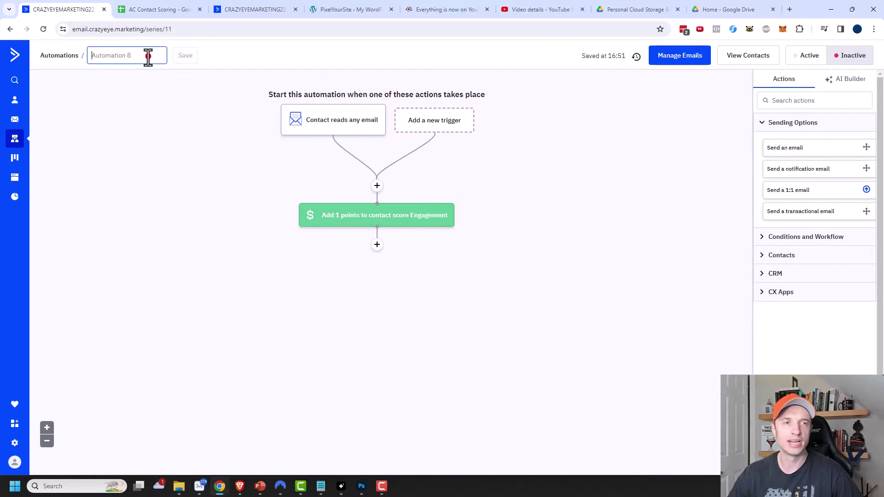
text(CONTACT SCORE: Engagement - Reads Email)
key(Return)
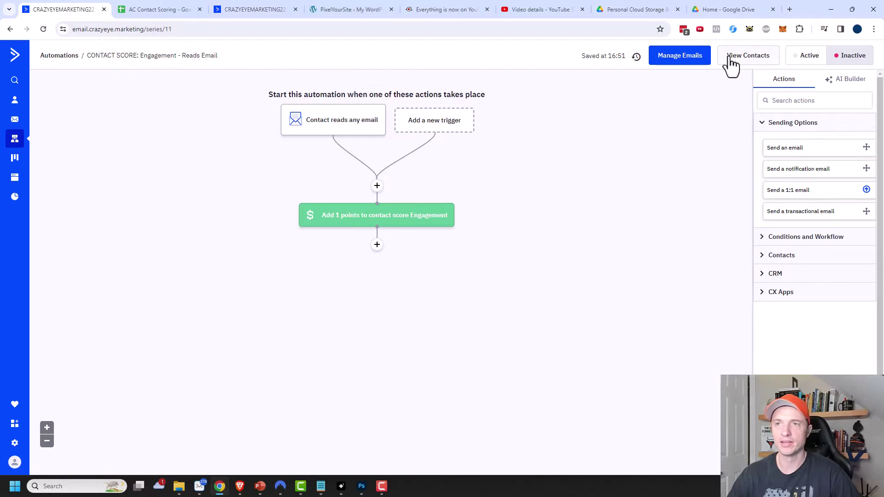
click(804, 57)
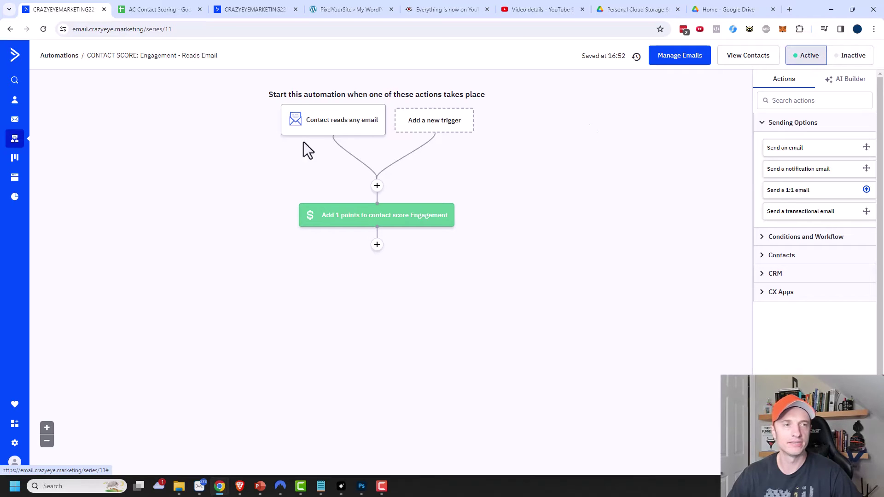
Copy the "CONTACT SCORE: Engagement - Reads Email" automation from the automations list and open the copy for editing
click(14, 138)
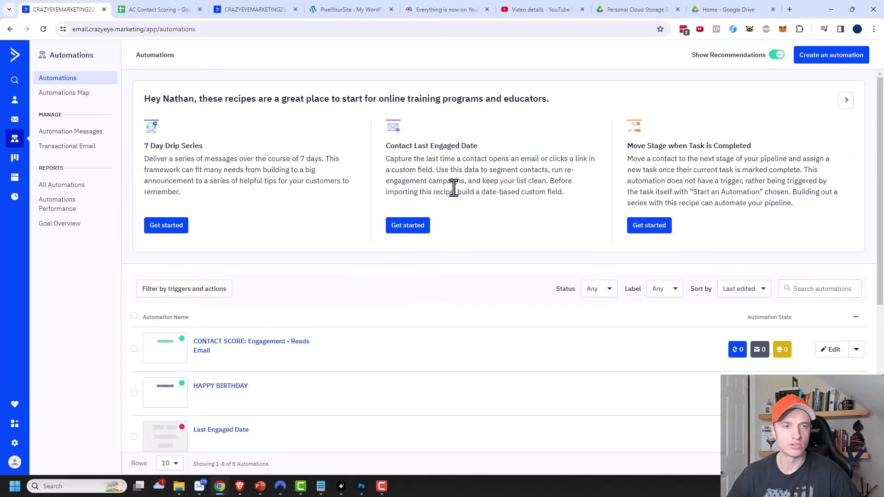
scroll(350, 332, down, 1)
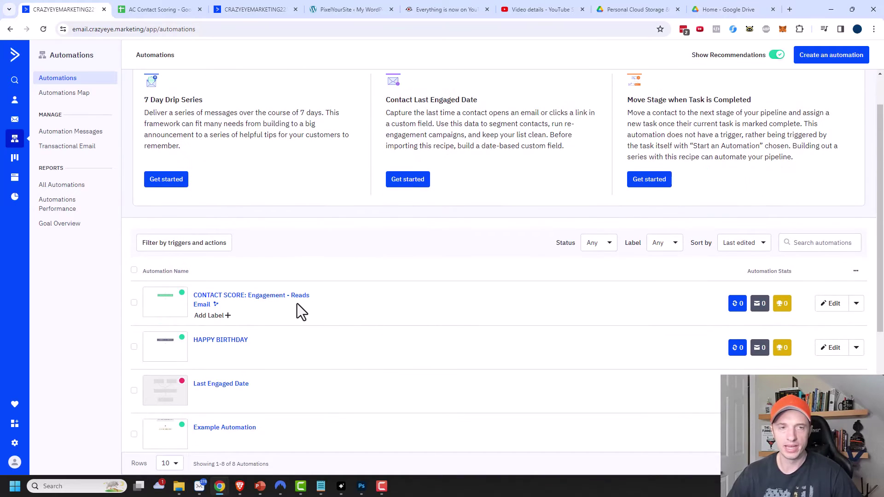
click(858, 306)
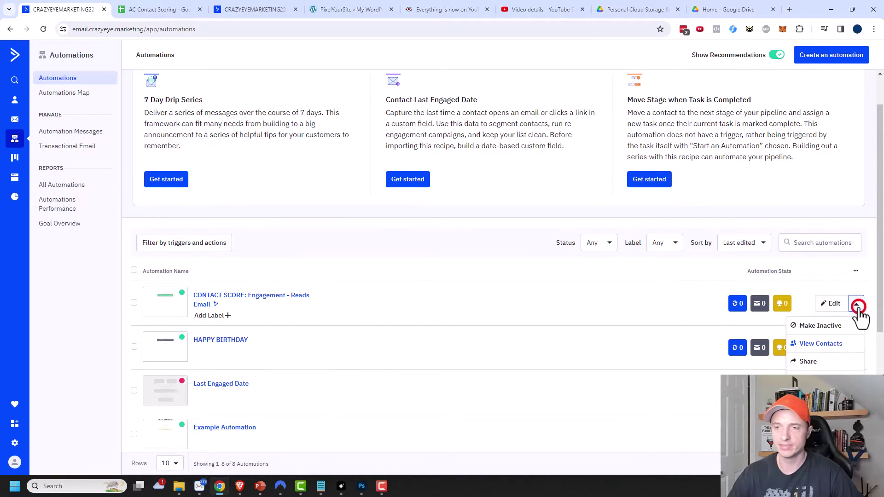
click(811, 379)
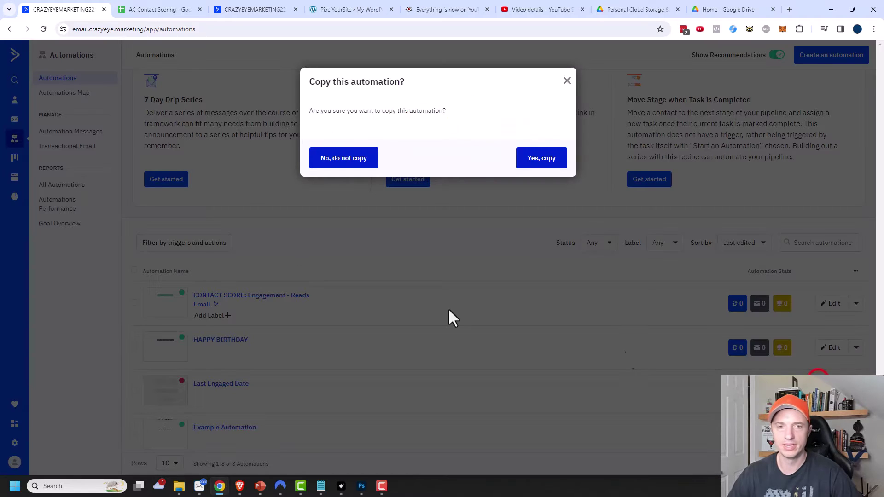
click(540, 160)
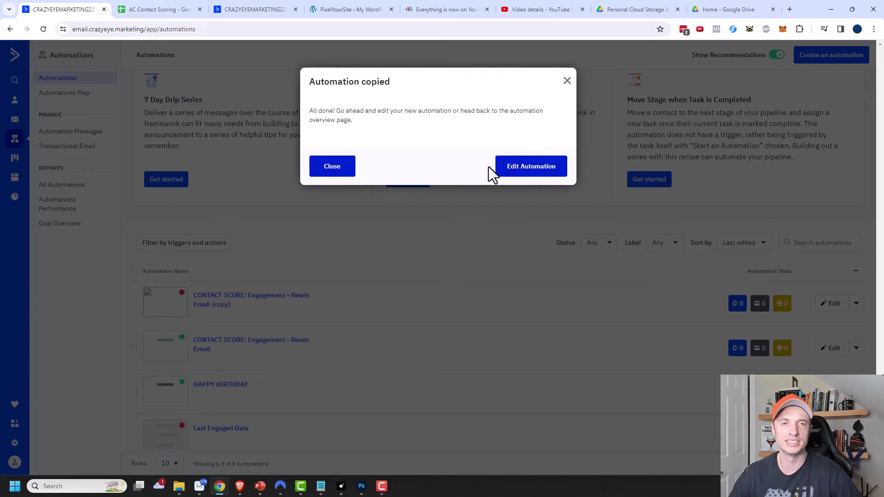
click(534, 174)
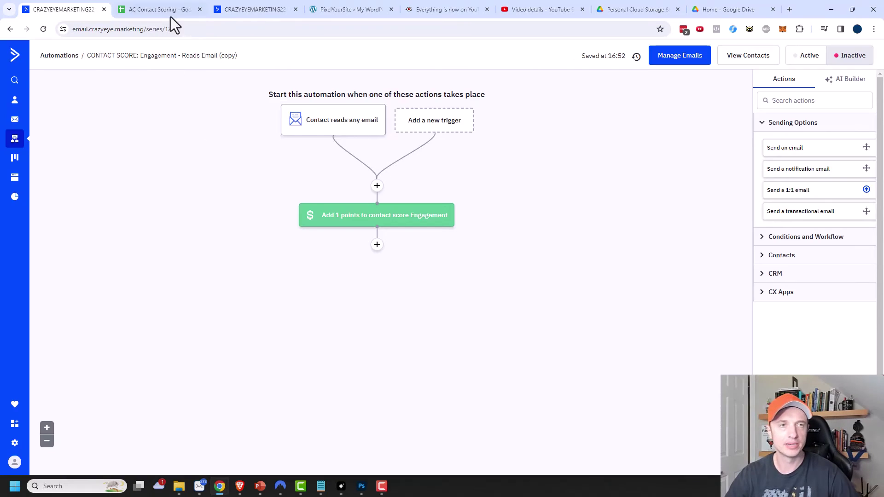
Check the Clicks Link row in the scoring spreadsheet, and replace the start trigger with clicking a link in any email, any list, running multiple times
click(166, 11)
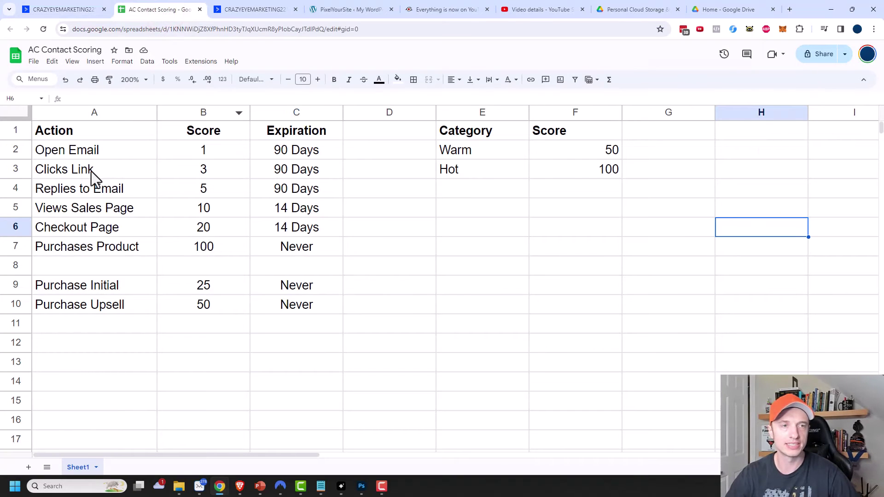
click(56, 10)
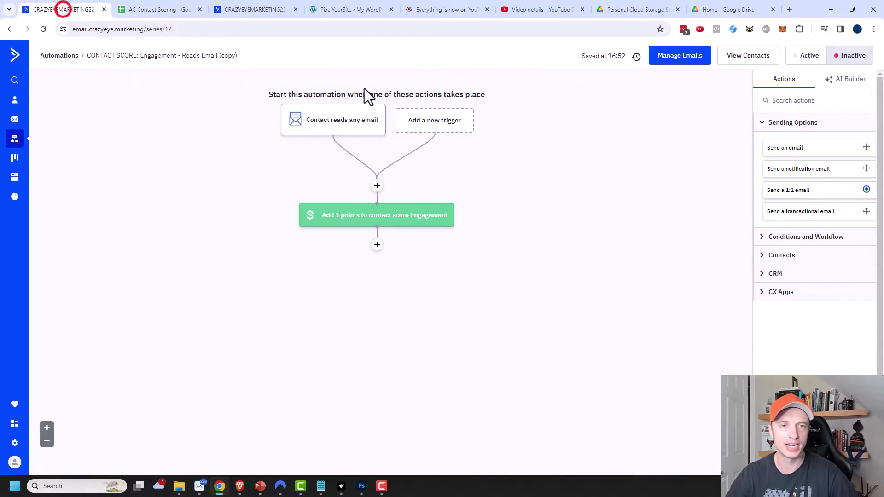
click(340, 124)
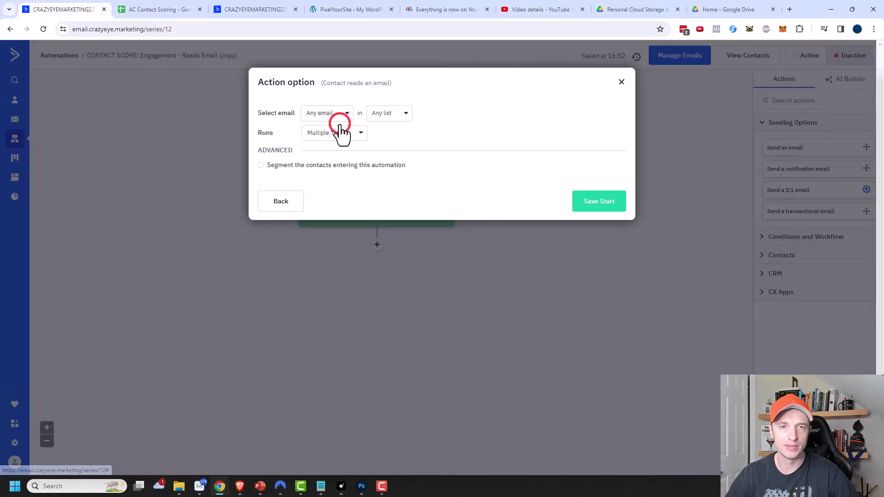
click(282, 201)
click(306, 286)
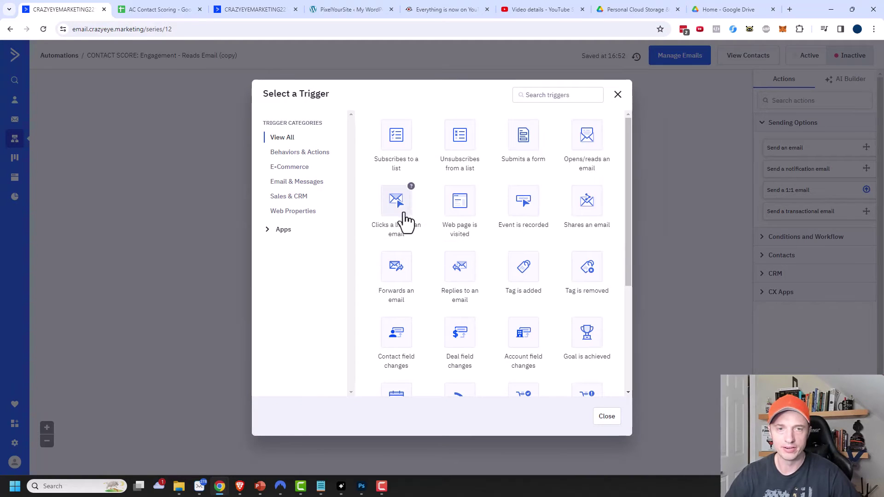
click(403, 211)
click(357, 131)
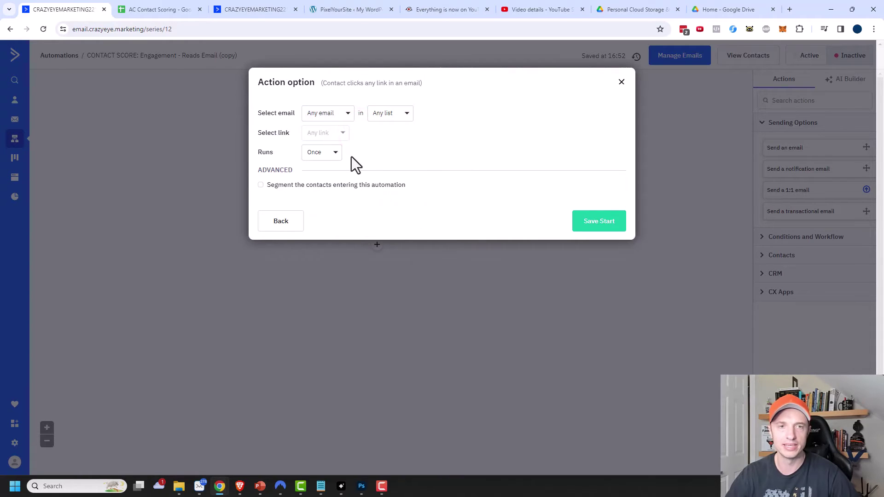
click(327, 153)
click(330, 189)
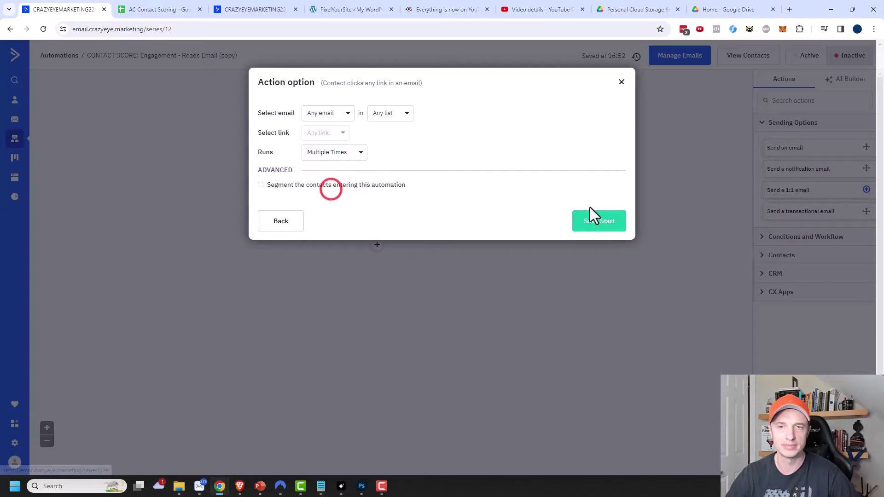
click(604, 223)
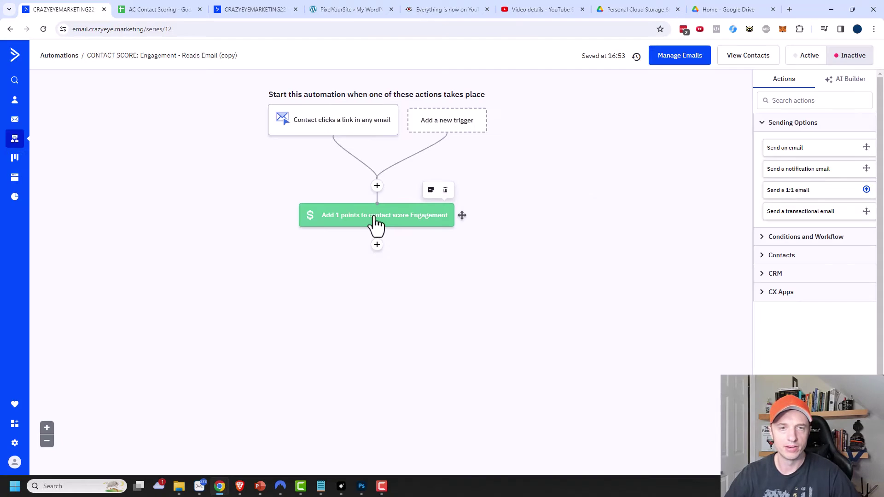
Set the Engagement score adjustment to add 3 points and save it
click(374, 215)
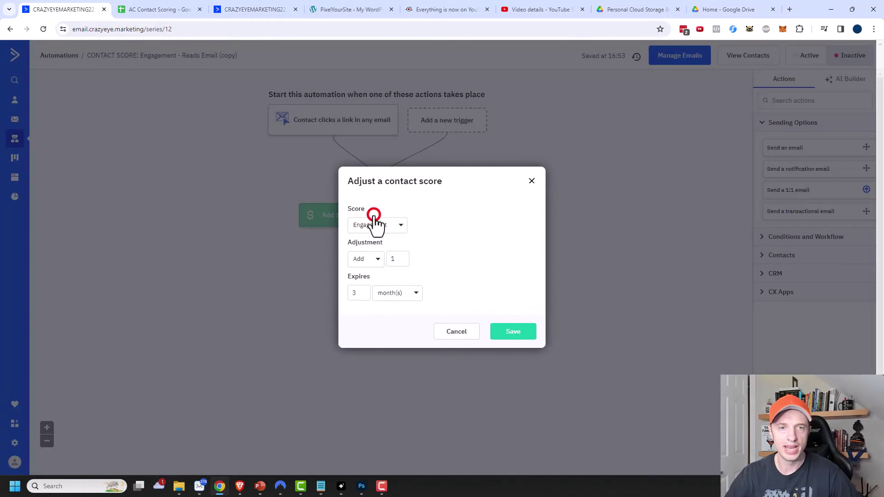
click(395, 259)
text(3)
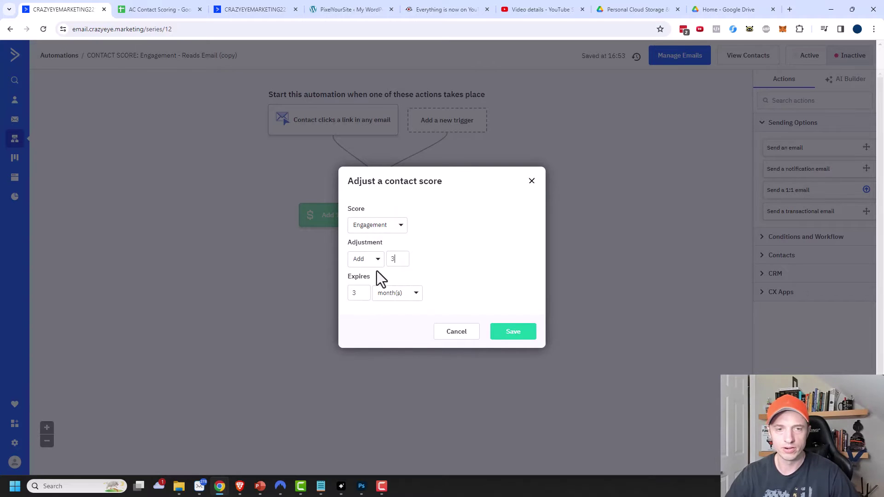
click(523, 333)
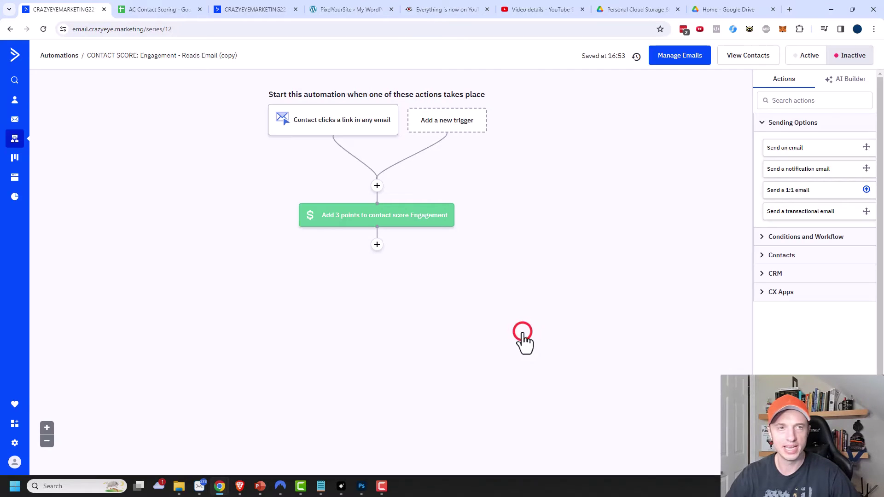
Rename the copied automation as "CONTACT SCORE: Engagement - Clicks Link" and set it to active
click(187, 55)
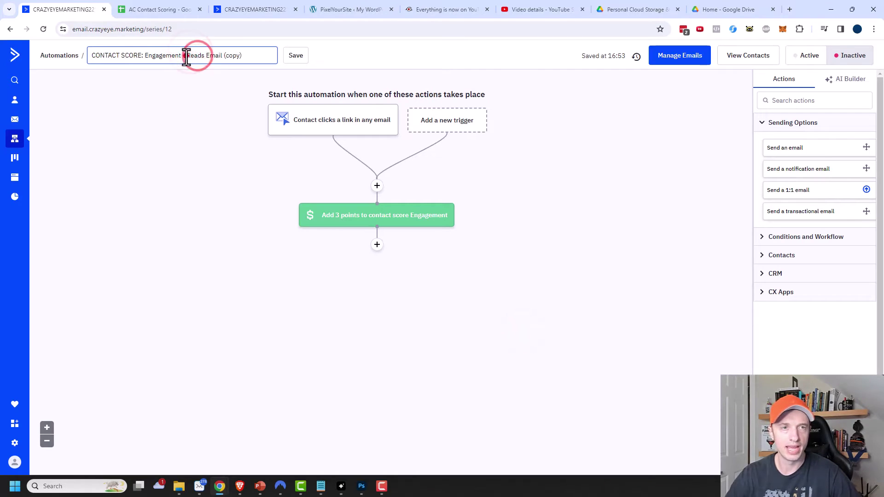
drag(186, 56, 280, 60)
text(Clic)
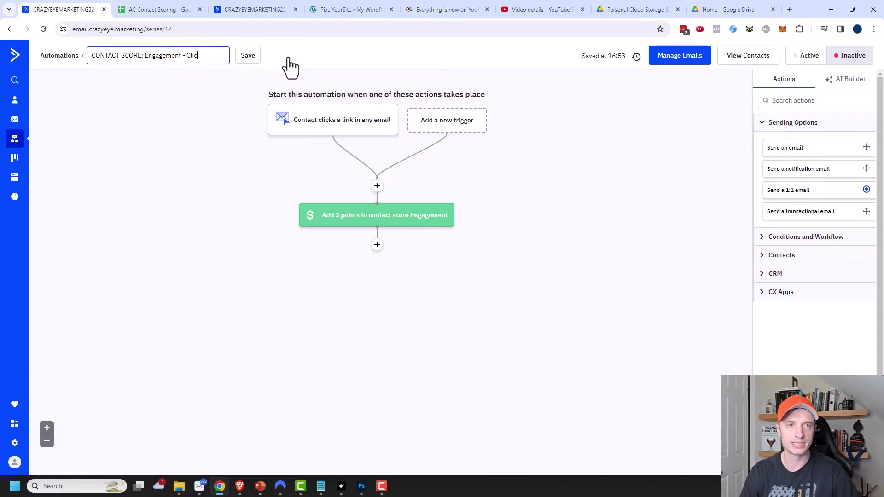
text(ks Link)
click(269, 56)
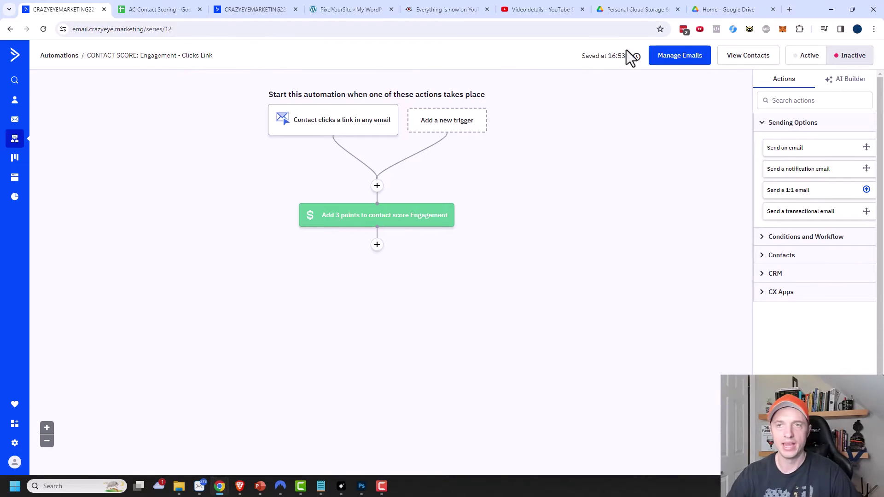
click(809, 58)
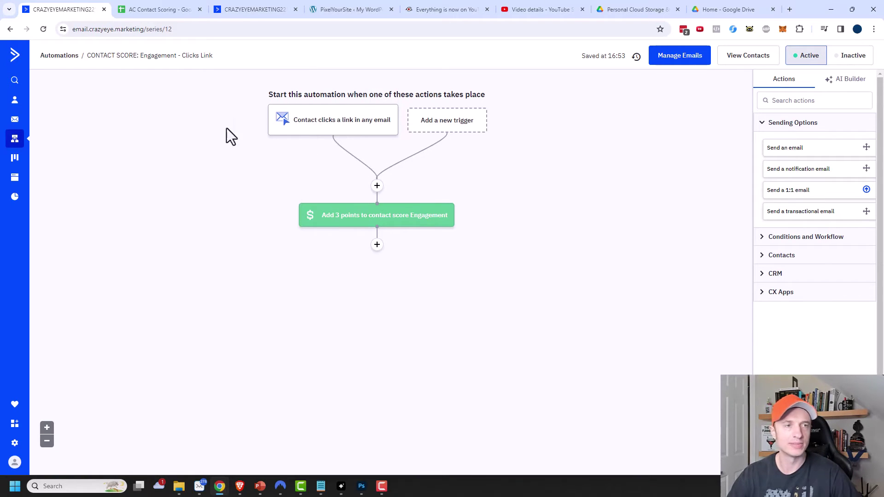
Check the remaining actions in the scoring spreadsheet, and copy the "CONTACT SCORE: Engagement - Clicks Link" automation for editing
click(147, 9)
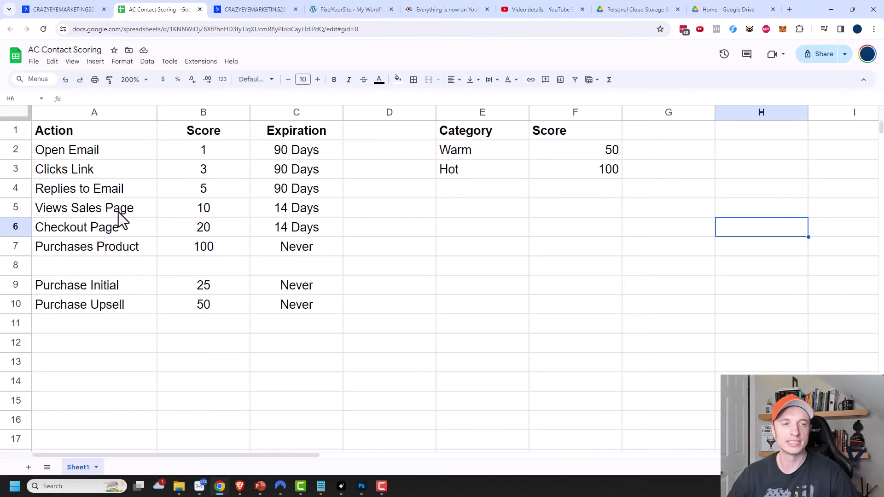
click(80, 9)
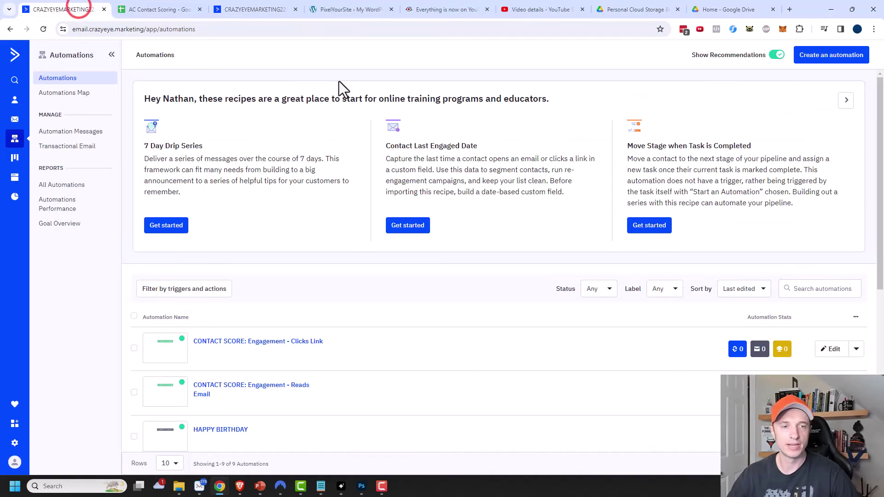
click(856, 351)
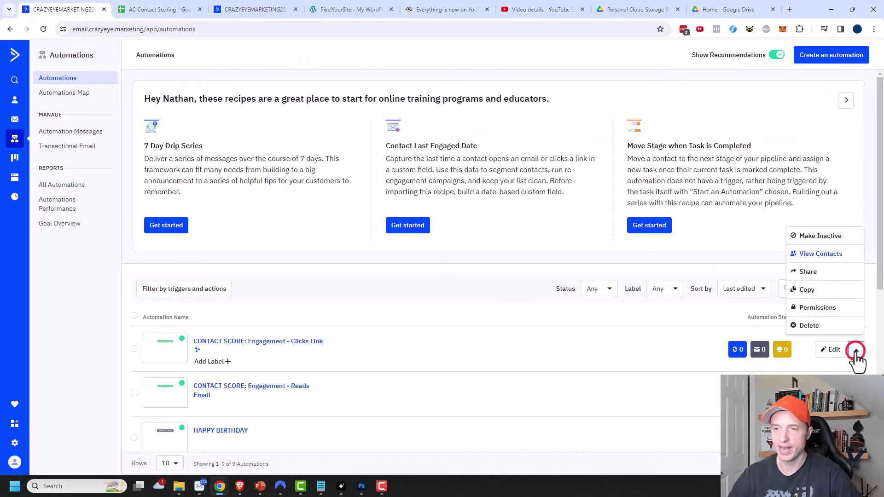
click(818, 294)
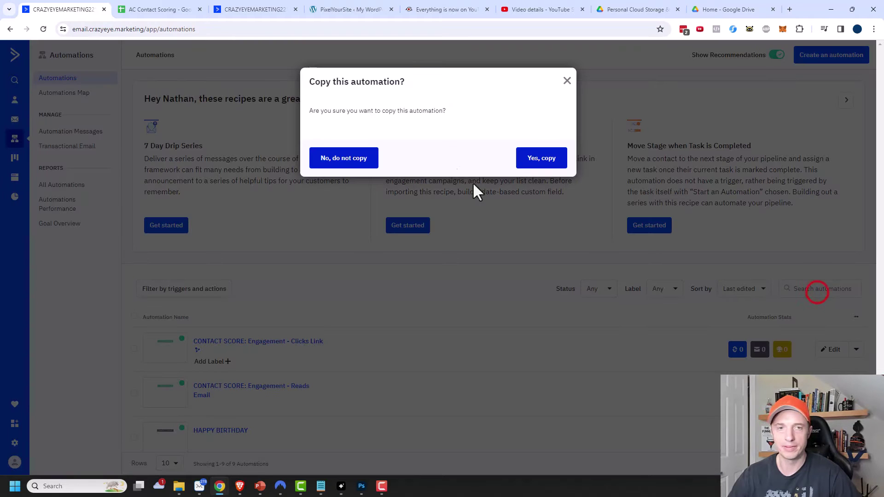
click(547, 159)
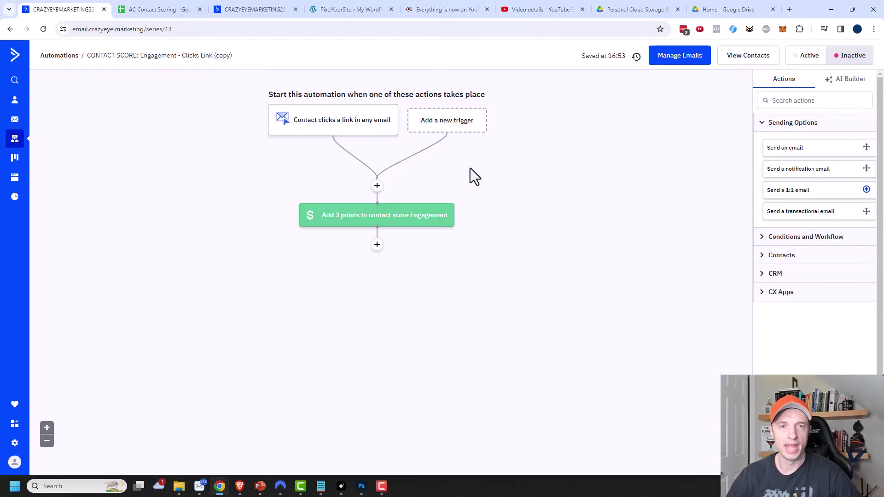
Switch the copy's start trigger from clicking an email link to visiting a web page
click(355, 128)
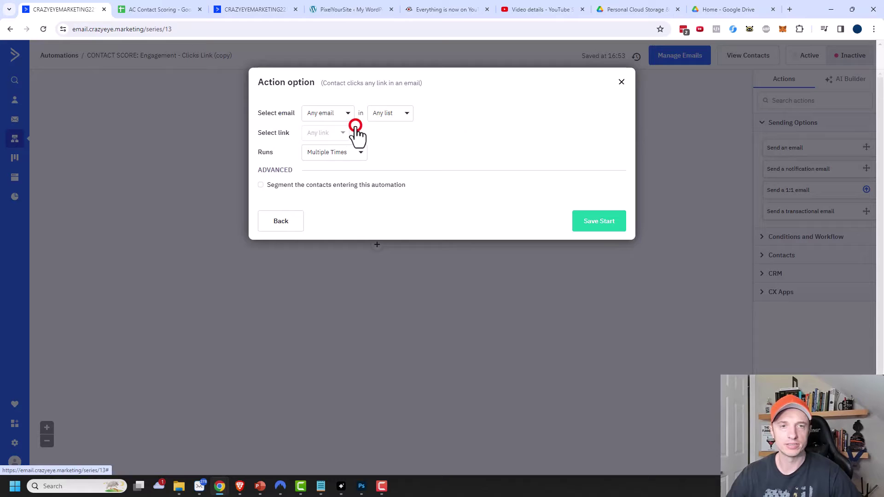
click(282, 223)
click(309, 239)
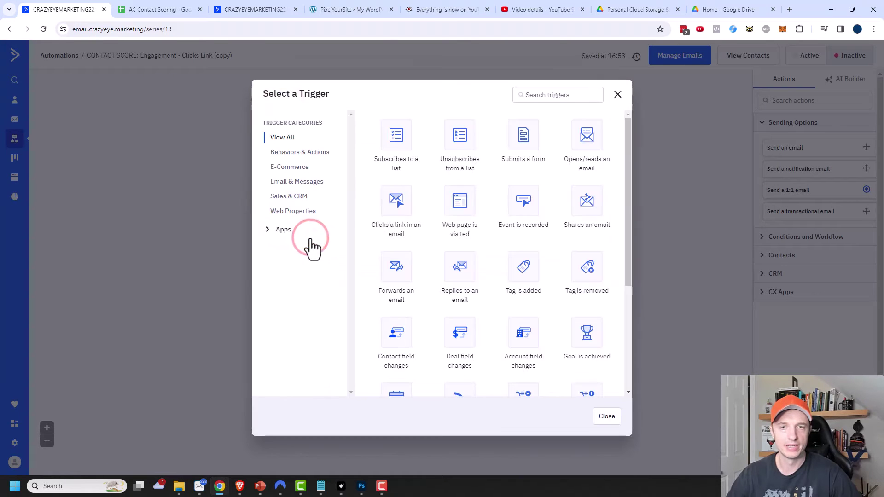
click(463, 210)
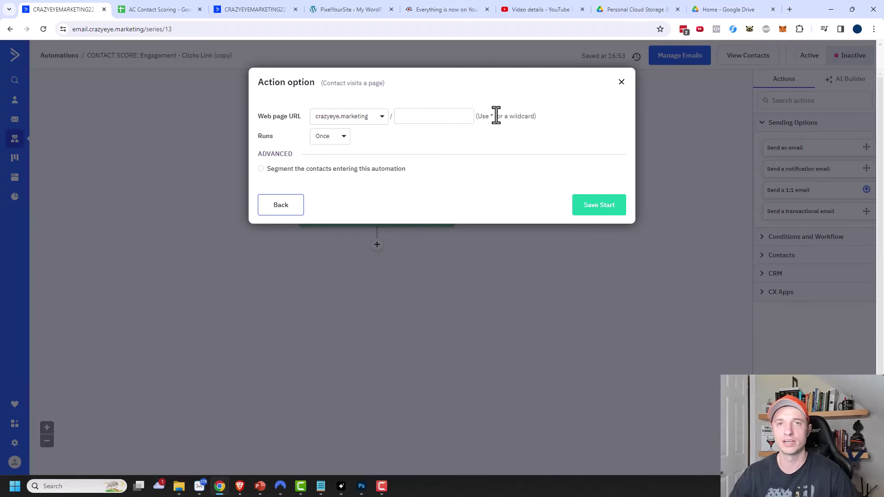
Copy the path from the Buy My Book!! page's address and set the trigger's web page URL to crazyeye.marketing/book
click(790, 10)
click(592, 33)
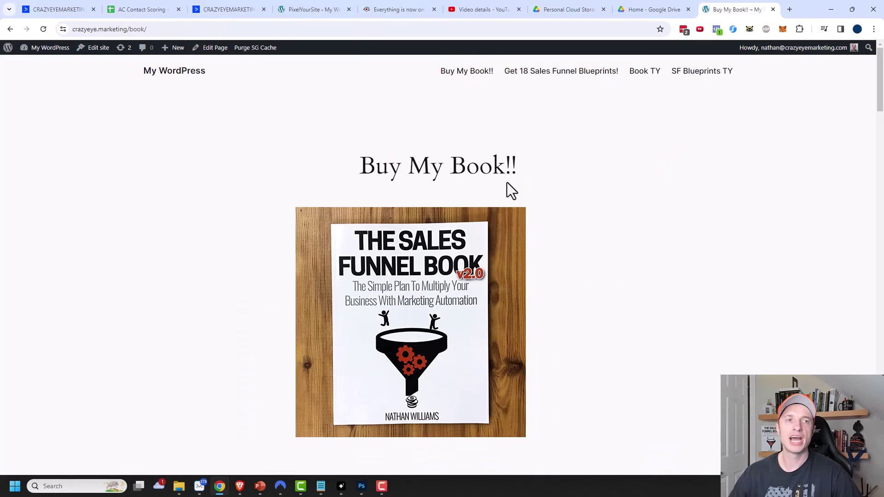
drag(170, 28, 221, 31)
key(ctrl+c)
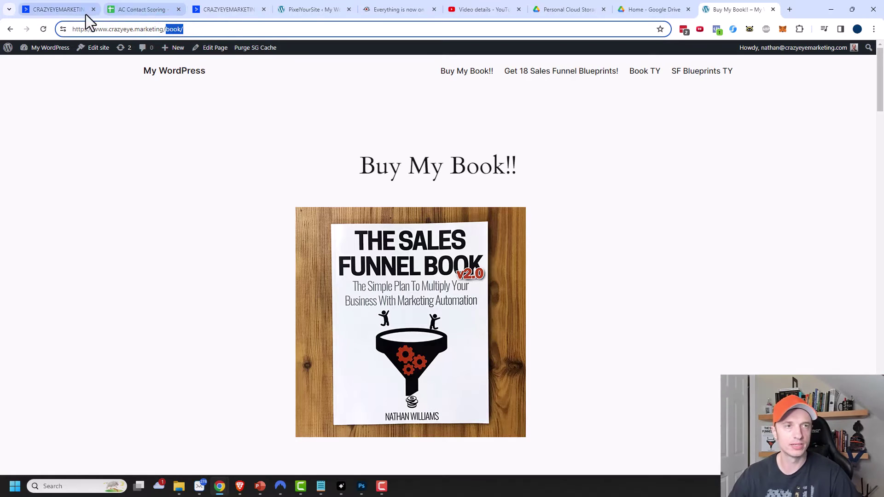
click(227, 9)
click(83, 12)
click(435, 116)
key(ctrl+v)
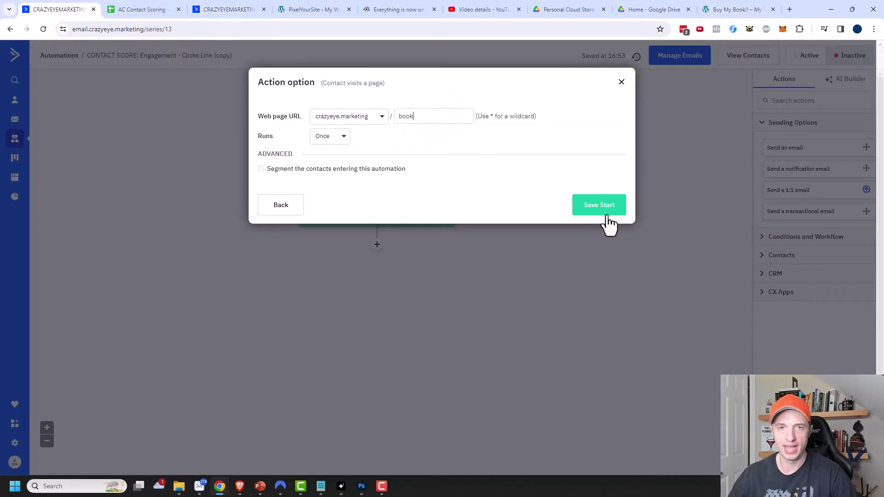
Set the page visit trigger to run multiple times and save it
click(330, 140)
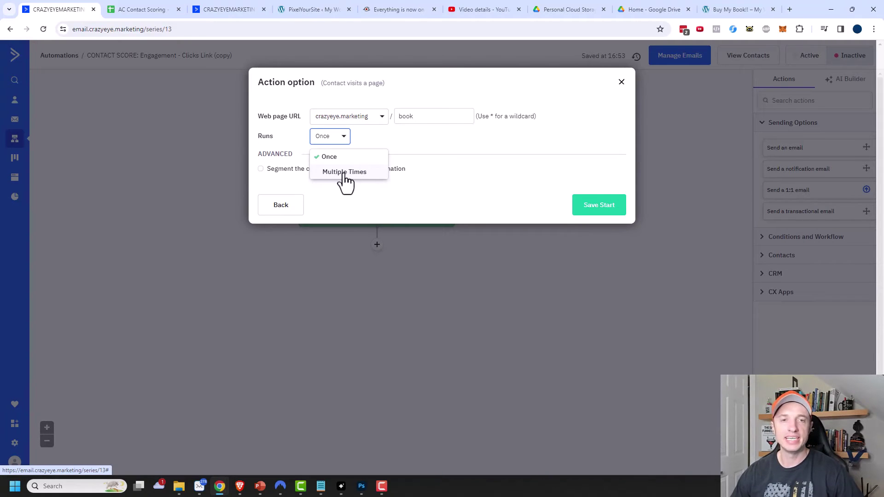
click(343, 172)
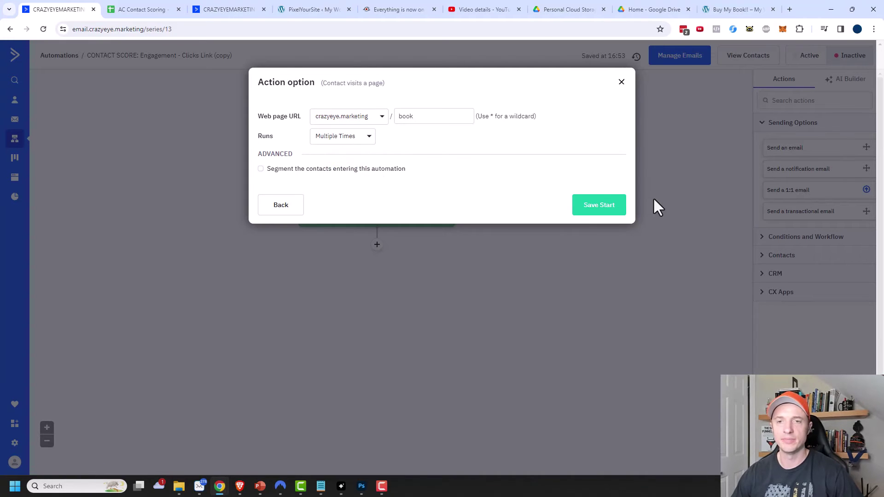
click(599, 205)
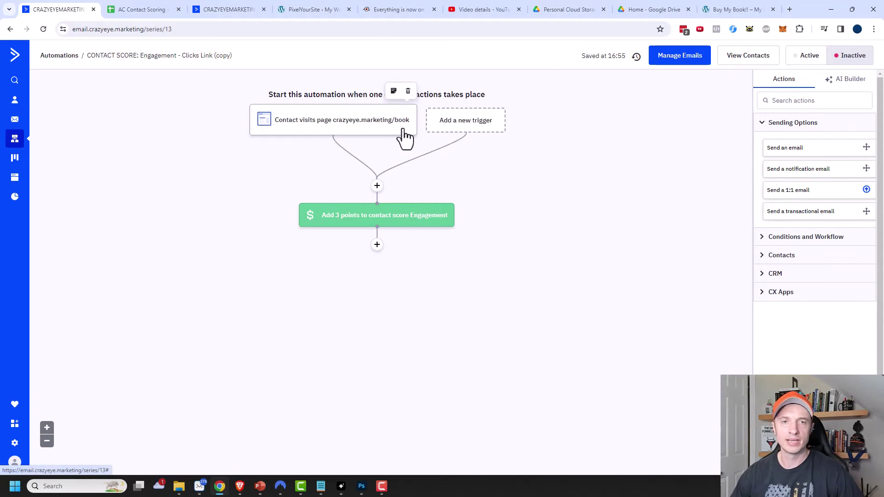
Change the contact score action to add 10 Engagement points that expire after 14 days, and save it
click(365, 219)
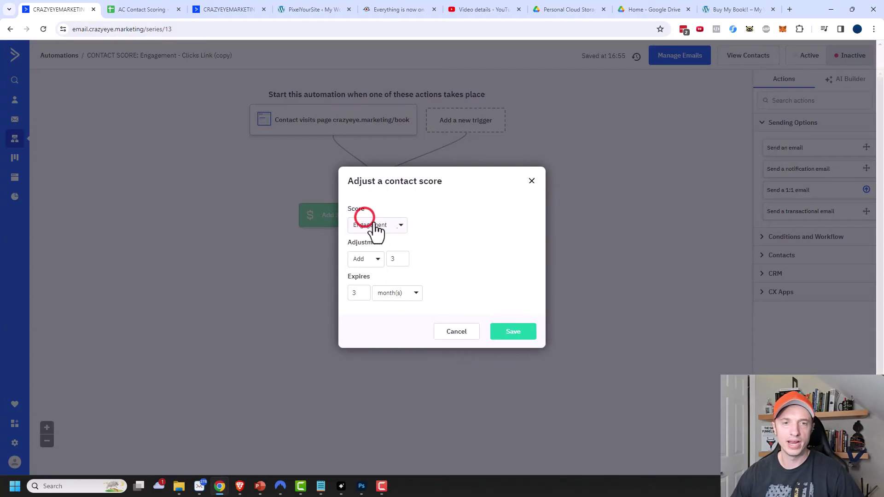
double_click(396, 260)
text(10)
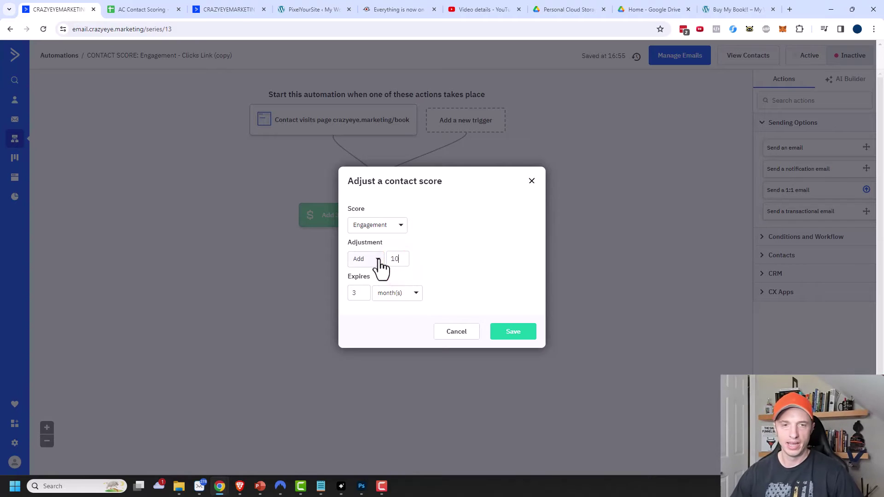
click(388, 294)
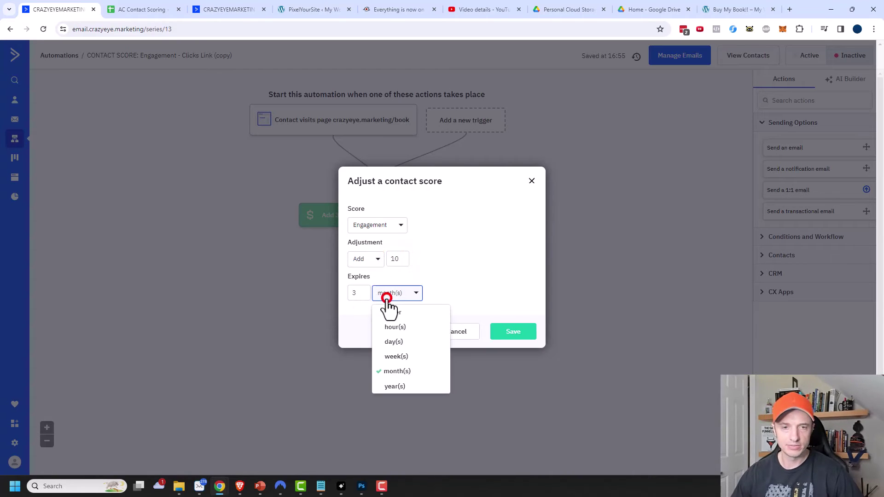
click(398, 346)
double_click(359, 293)
text(14)
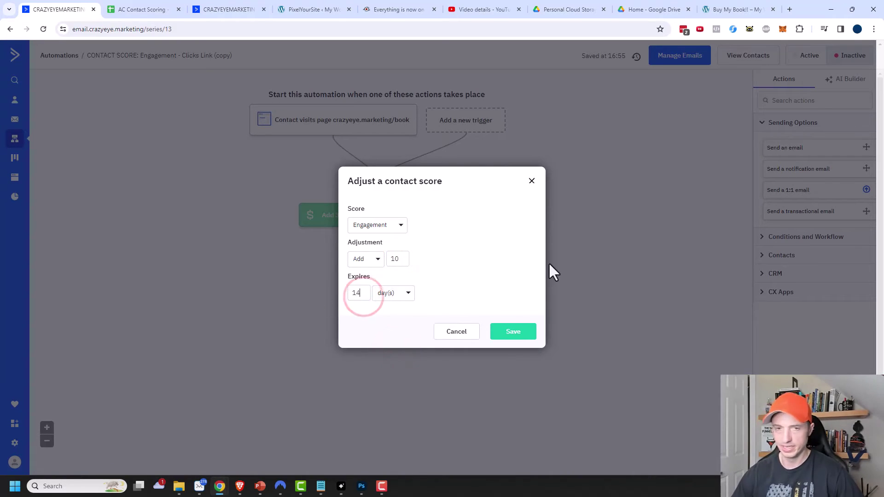
click(520, 334)
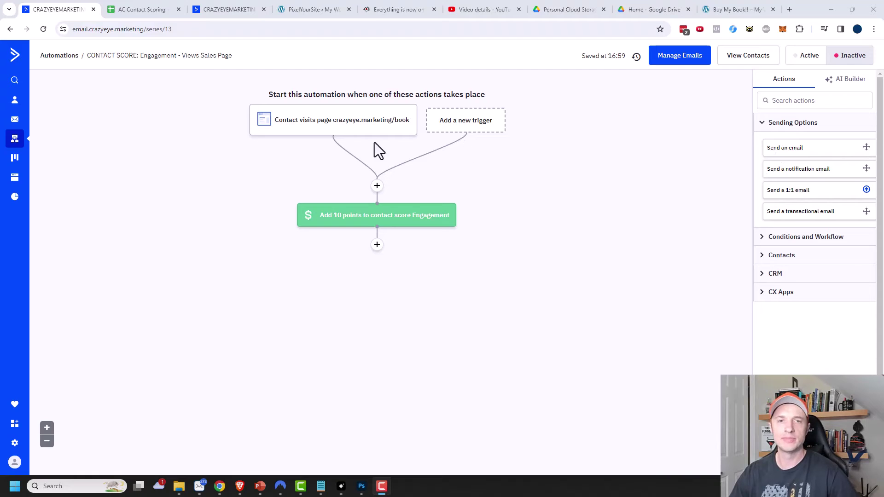
Add a wait condition of 1 hour after the contact score action and save it
mouse_move(355, 131)
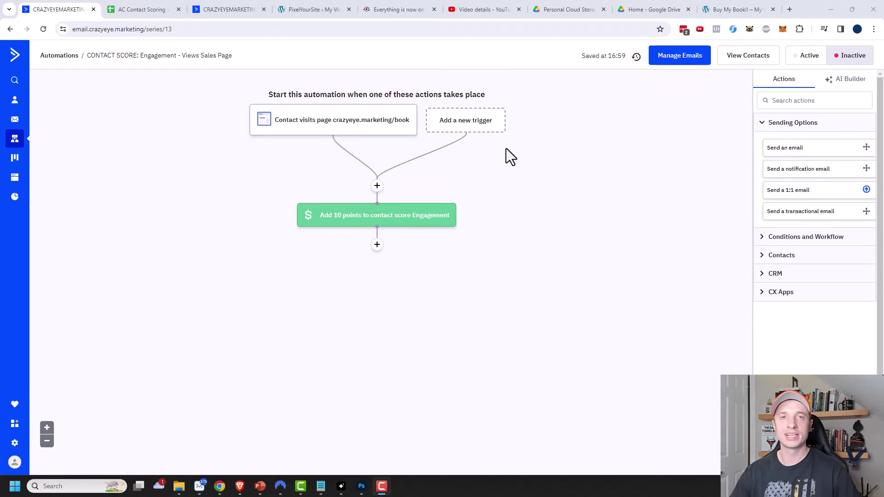
click(377, 245)
click(321, 141)
click(445, 115)
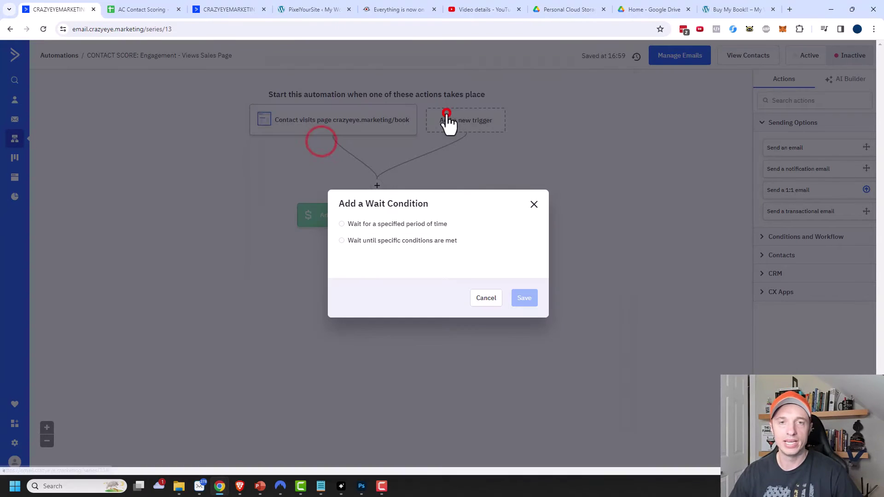
click(387, 222)
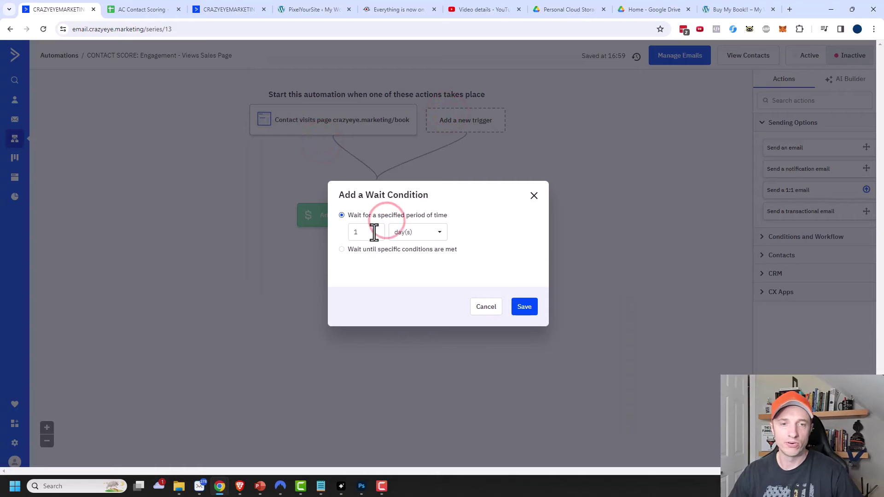
click(420, 231)
click(411, 271)
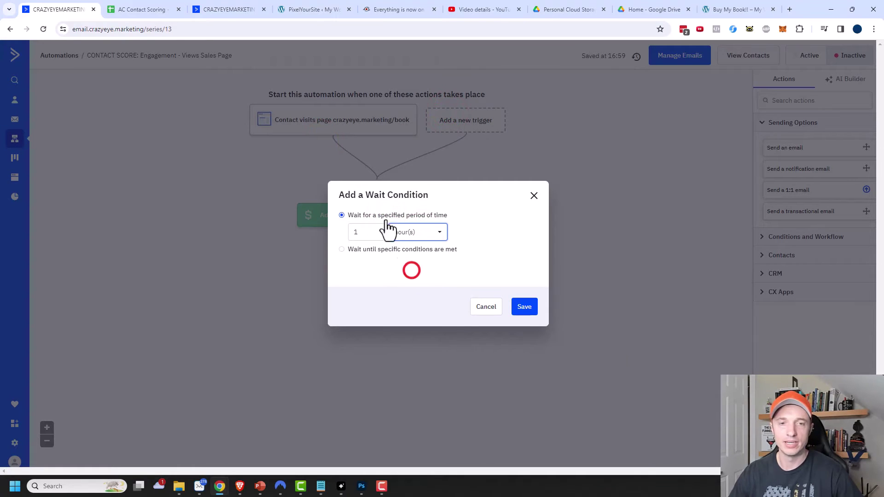
click(525, 307)
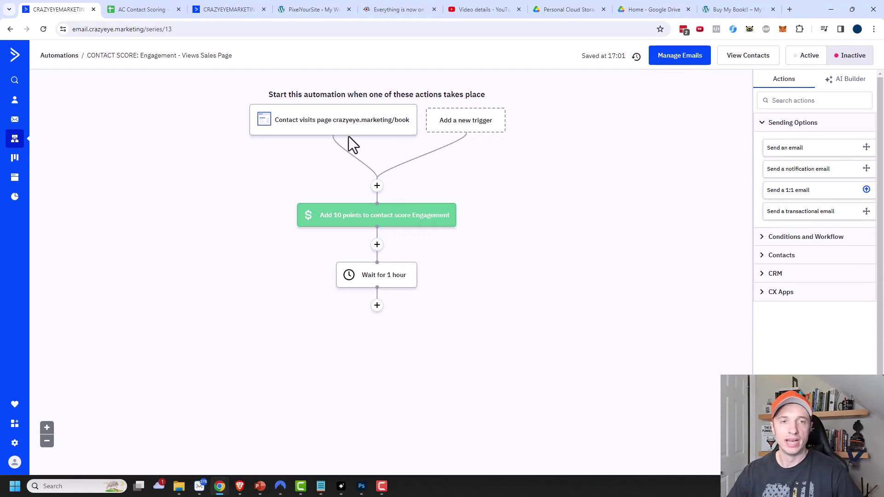
Segment the page visit trigger to contacts not currently in automation "CONTACT SCORE: Engagement - Views Sales Page", and save the trigger
click(368, 131)
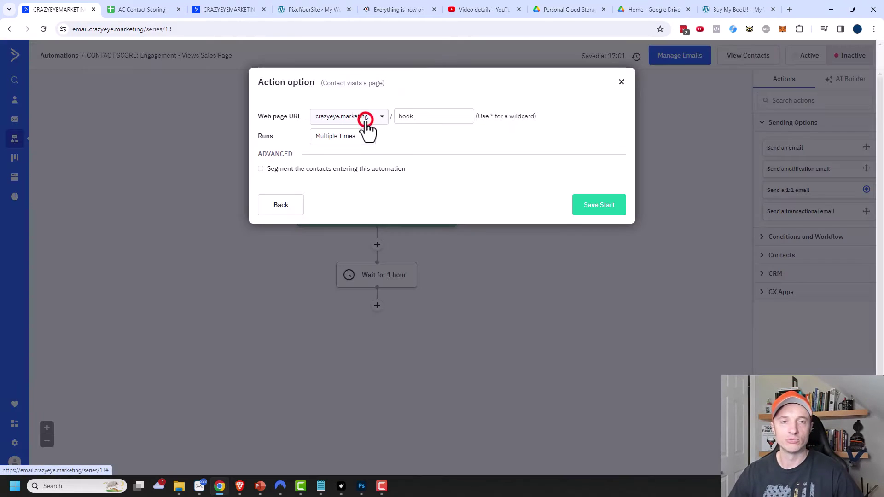
click(347, 170)
click(368, 202)
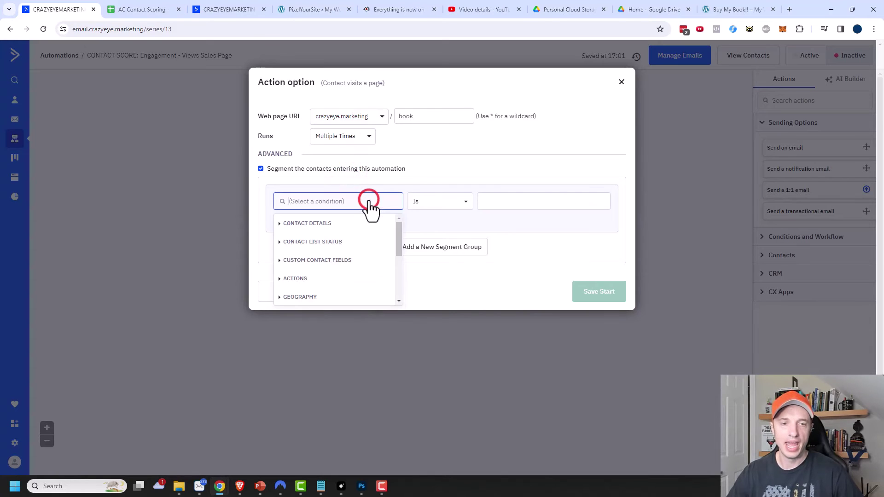
text(automa)
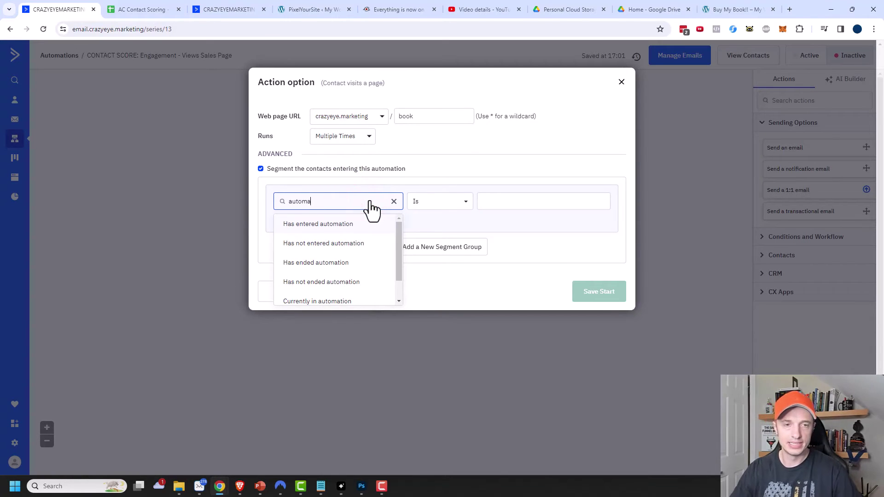
scroll(350, 244, down, 1)
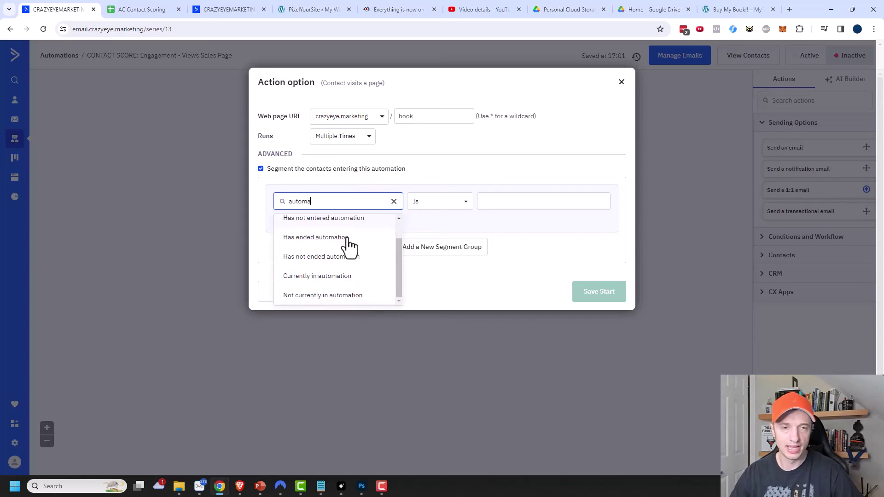
click(340, 297)
click(501, 201)
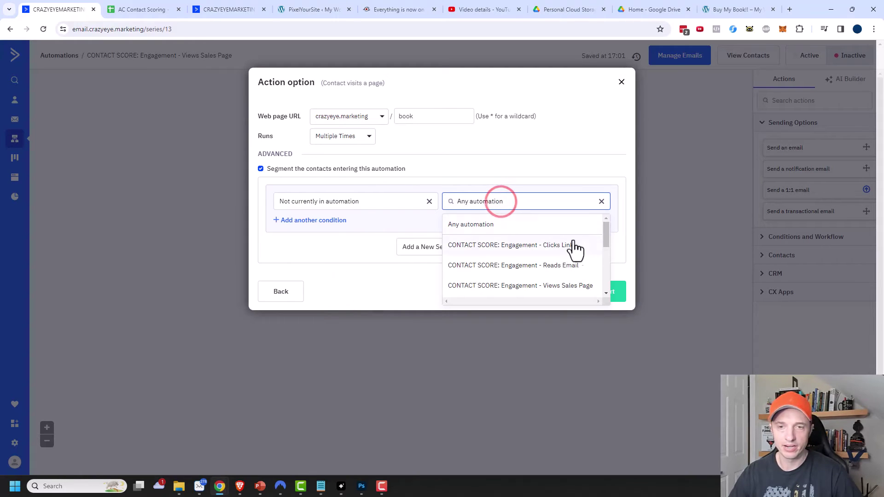
click(553, 287)
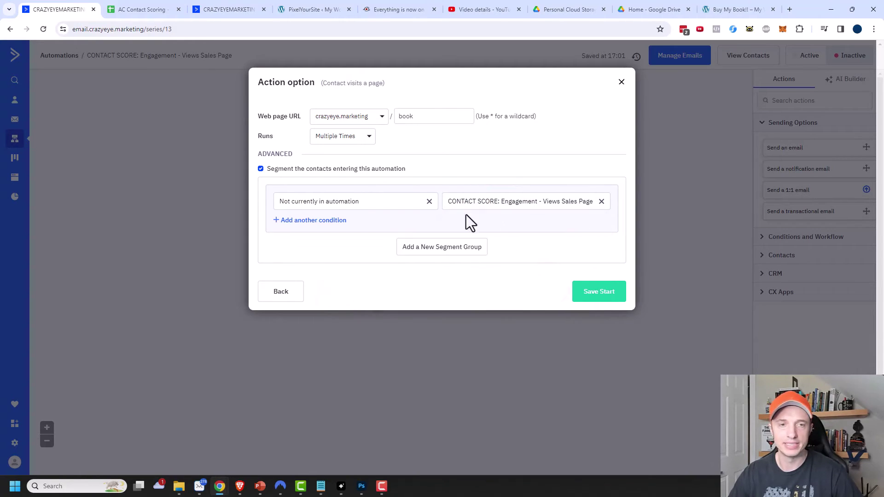
click(599, 301)
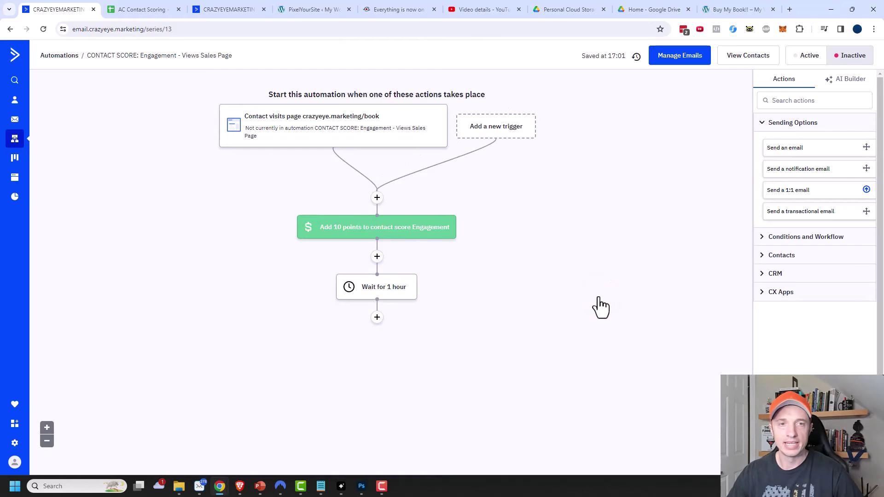
Set the "CONTACT SCORE: Engagement - Views Sales Page" automation to active
mouse_move(246, 127)
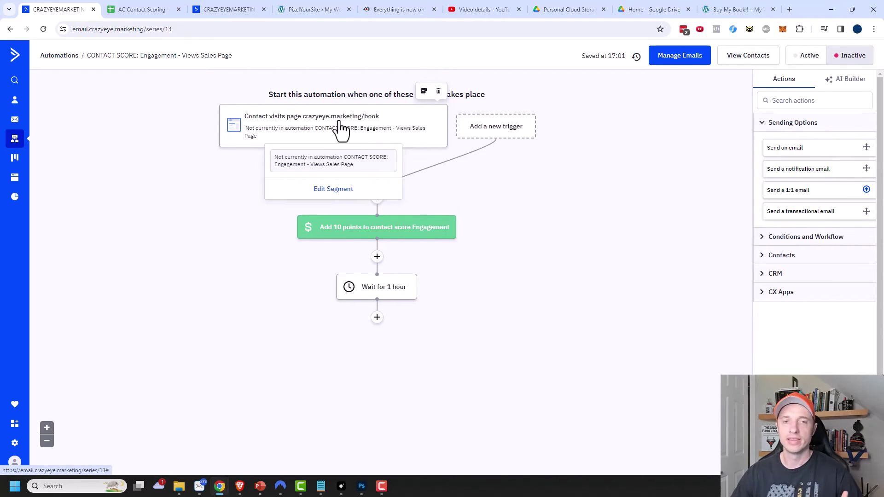
mouse_move(369, 134)
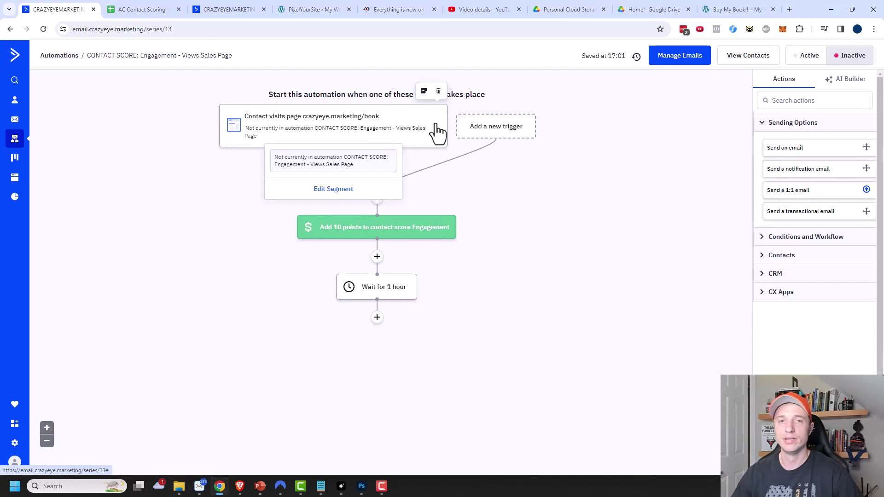
click(806, 56)
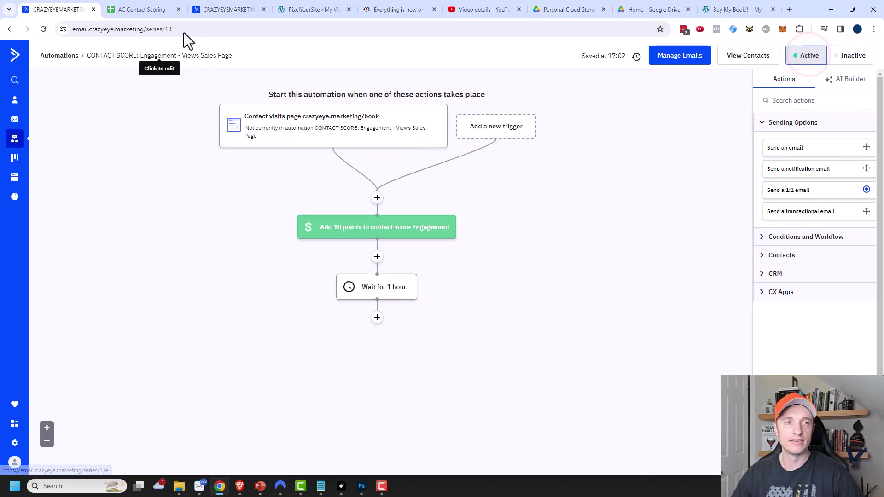
Check the checkout and purchase scores in the scoring spreadsheet, and open the "PURCHASE: Sales Funnel Book" automation in ActiveCampaign
click(145, 11)
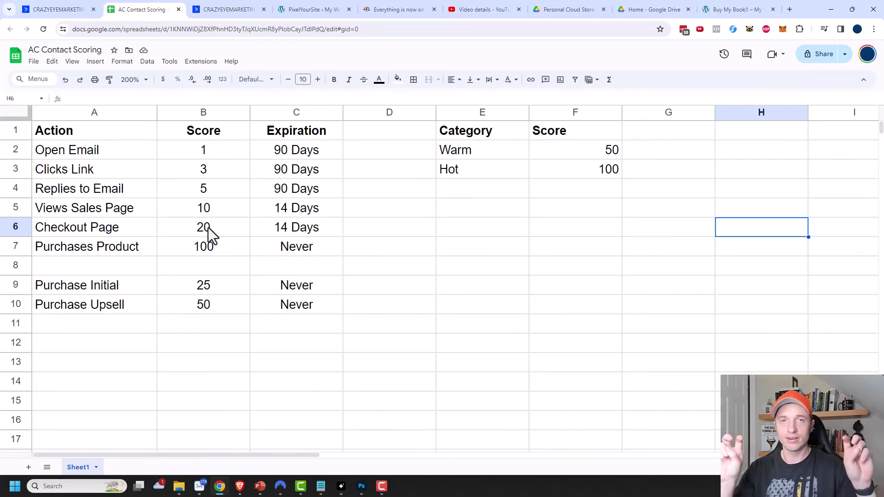
click(83, 8)
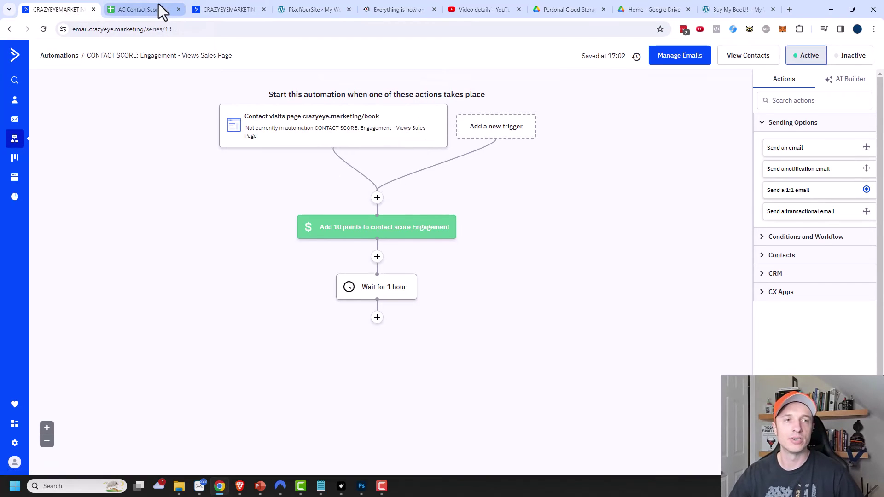
click(138, 10)
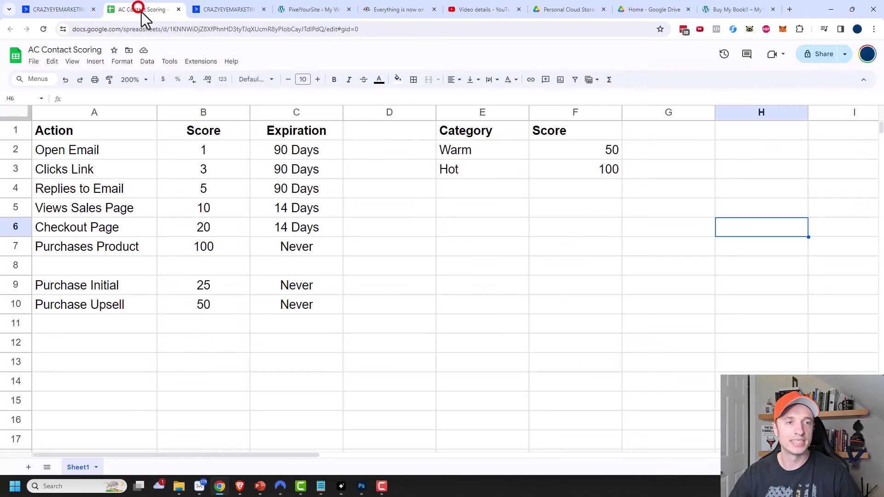
click(90, 248)
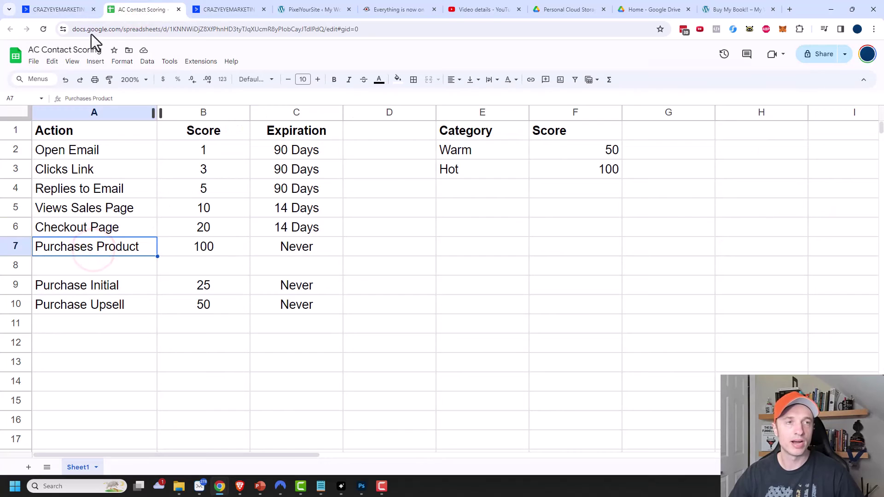
click(64, 6)
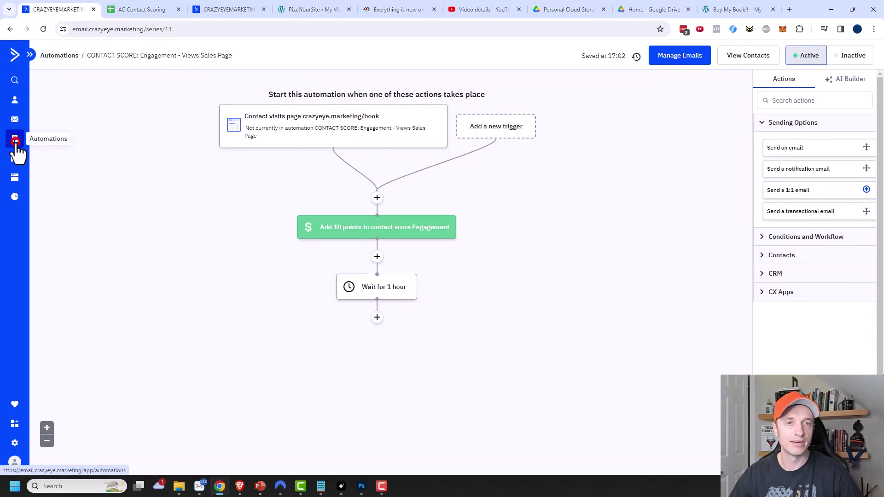
click(15, 142)
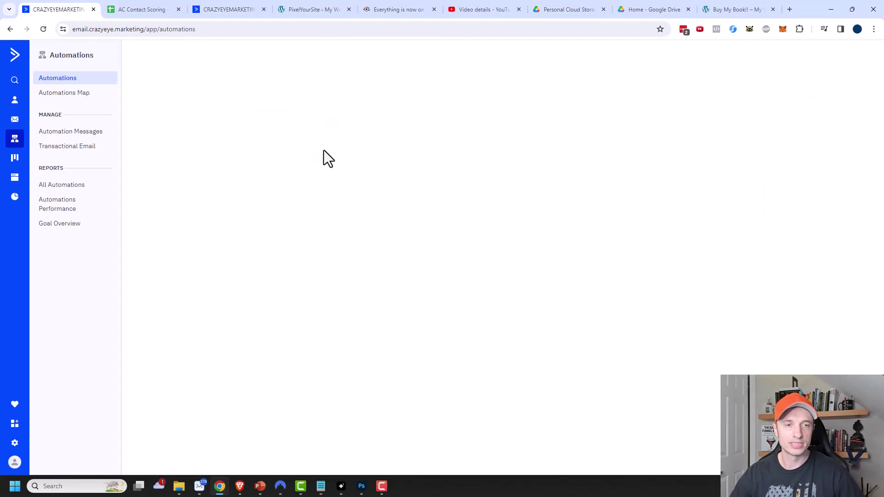
scroll(325, 284, down, 6)
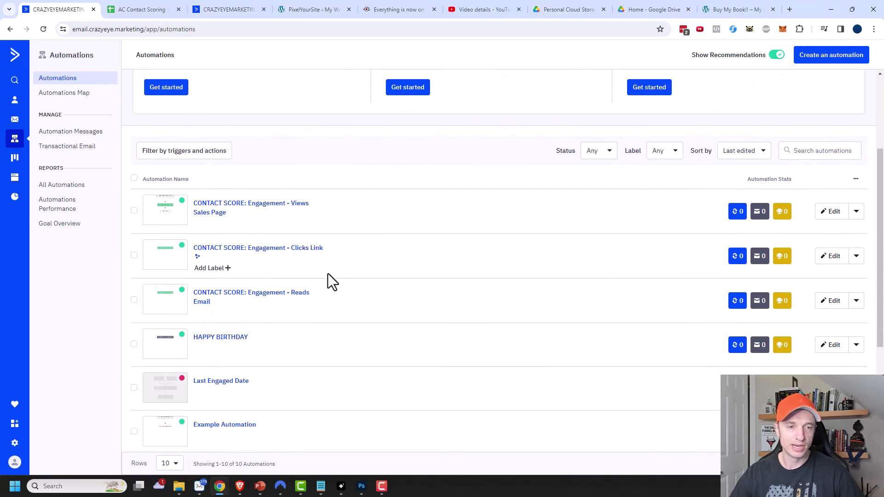
scroll(326, 304, down, 1)
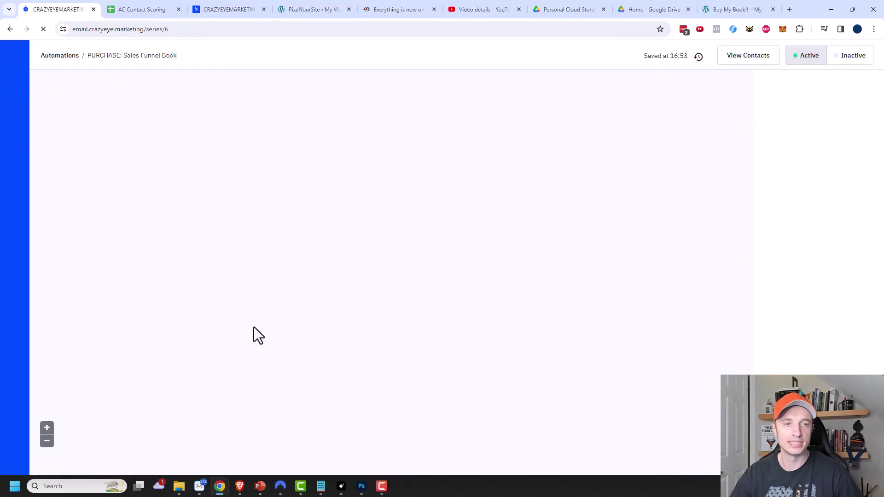
Add a contact score adjustment right after the purchase tag trigger that adds 25 Engagement points and never expires, and save it
click(373, 187)
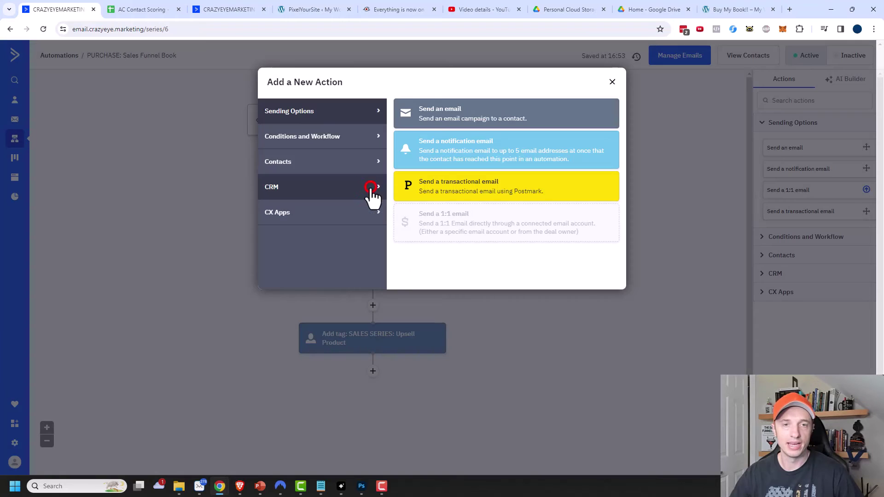
click(348, 162)
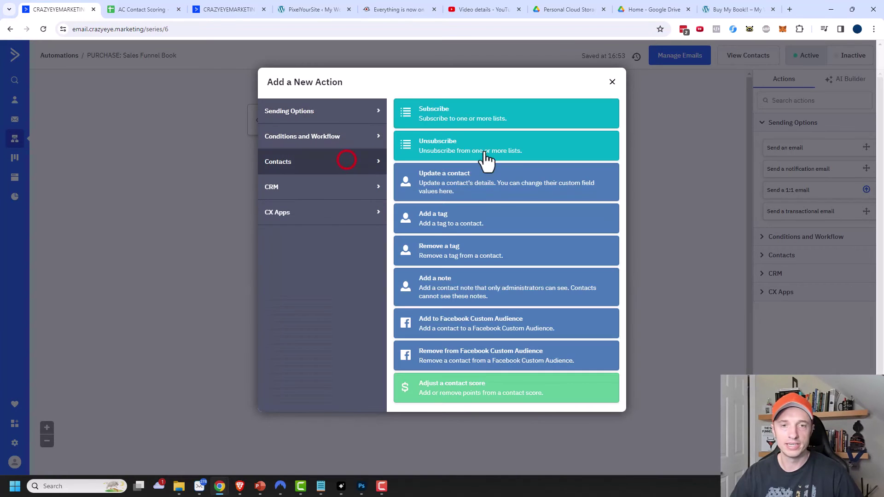
click(444, 387)
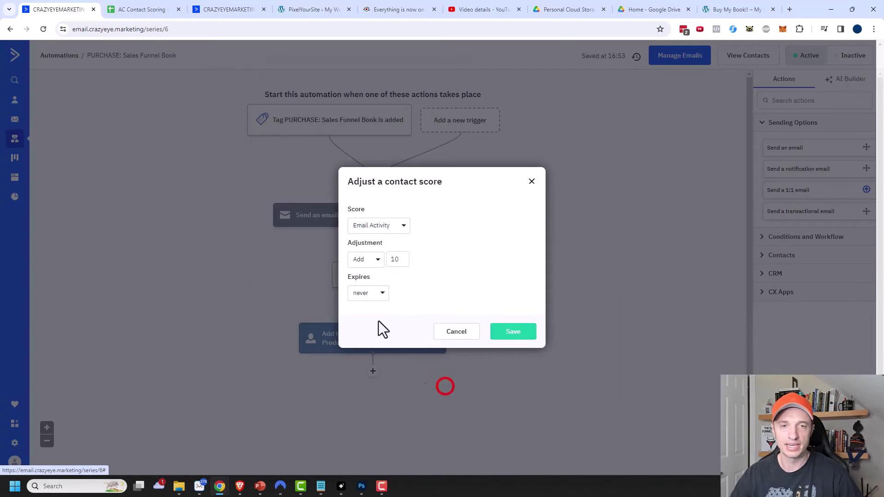
click(385, 225)
click(389, 260)
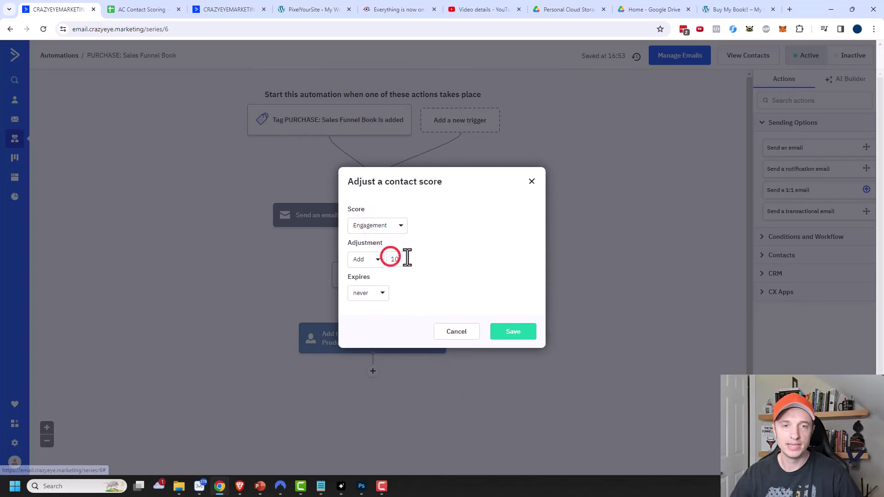
drag(399, 261, 385, 261)
text(25)
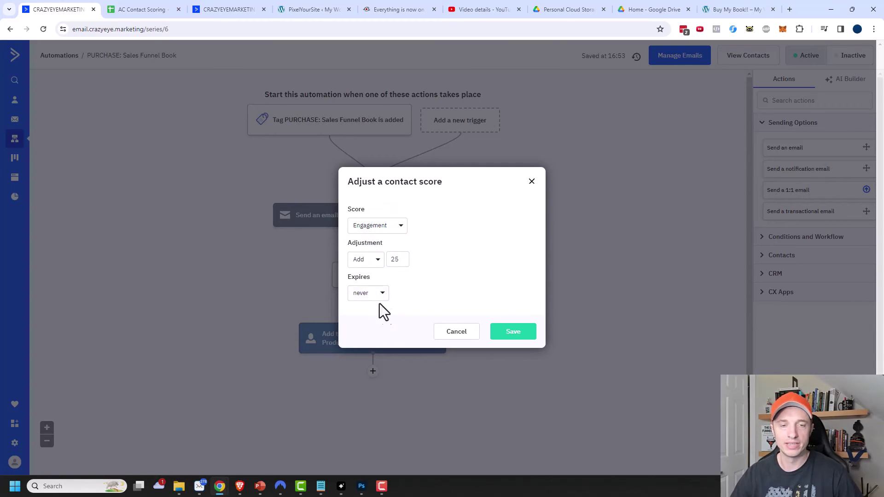
click(515, 334)
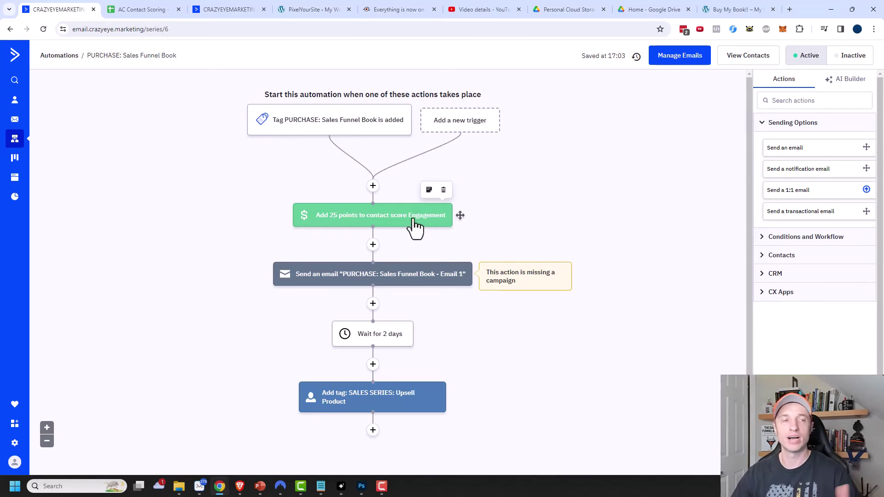
Review the scoring spreadsheet, and create a new ActiveCampaign automation from scratch
click(15, 138)
scroll(276, 212, down, 1)
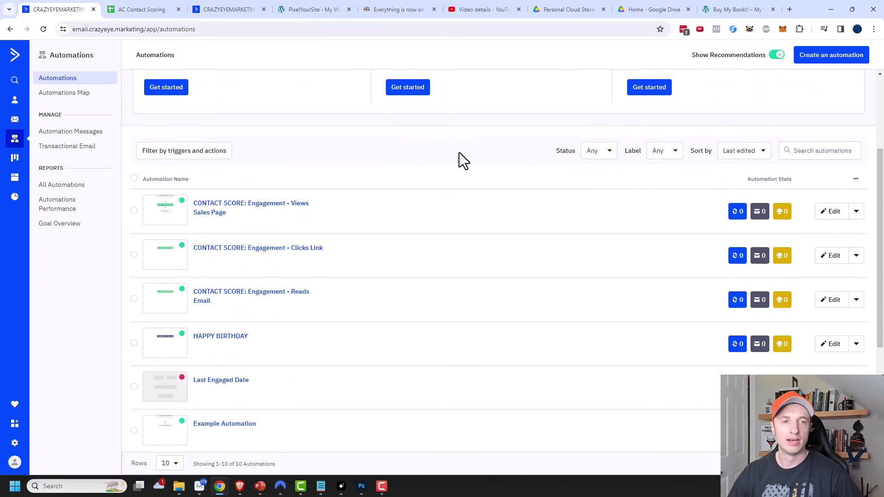
click(143, 8)
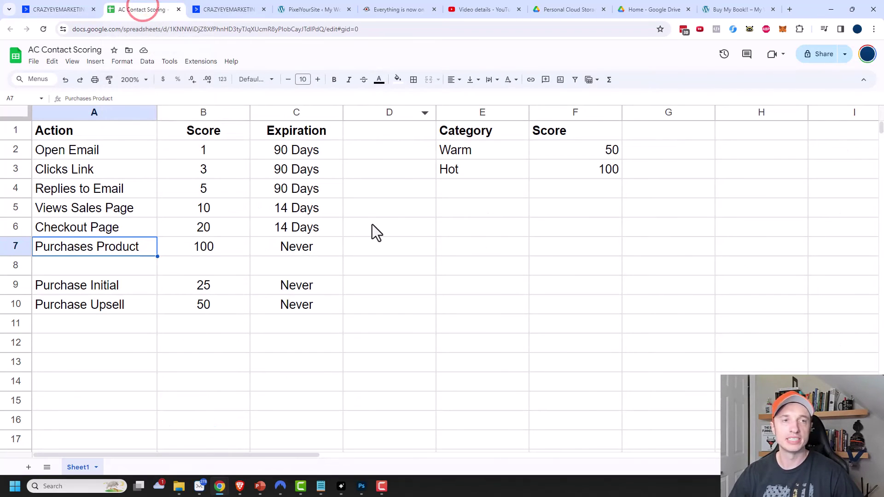
click(59, 9)
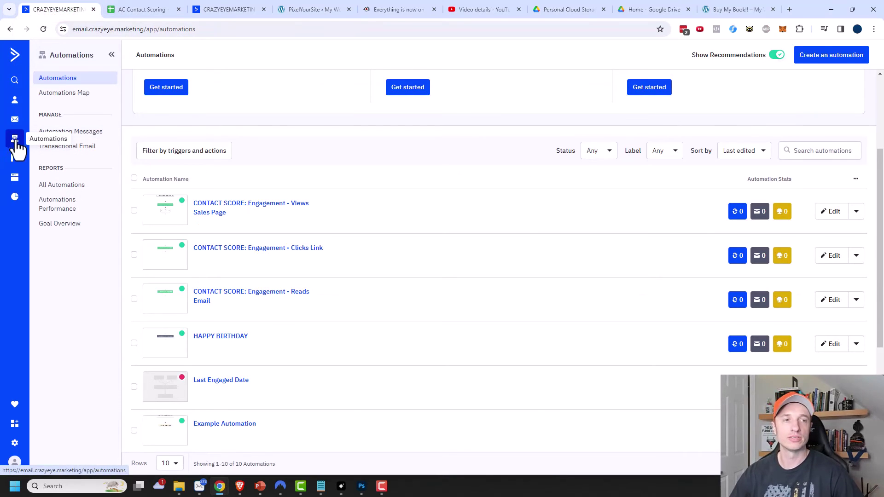
click(836, 61)
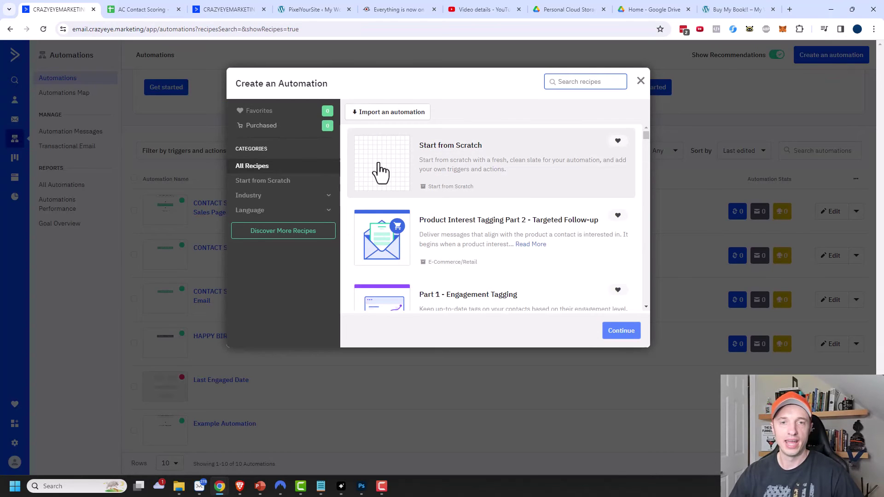
click(380, 173)
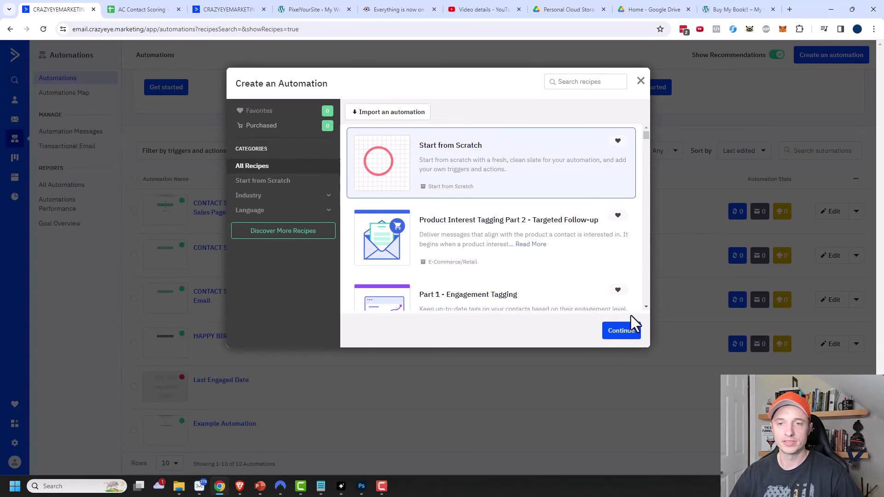
click(620, 331)
Choose a score change trigger that runs once when the Engagement score changes to above 99
scroll(535, 175, down, 3)
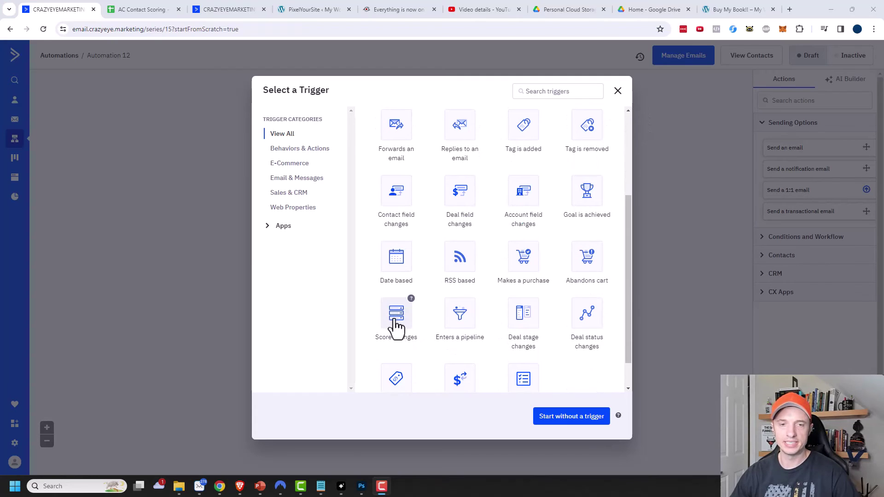
click(396, 322)
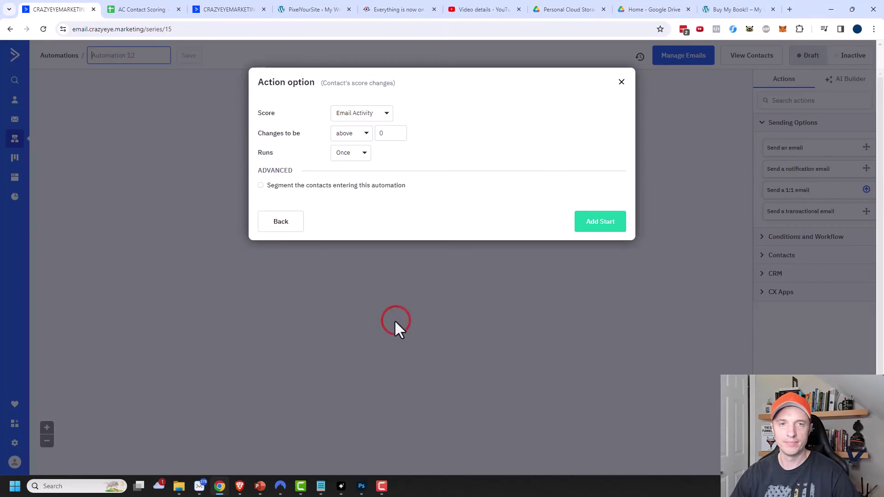
click(375, 114)
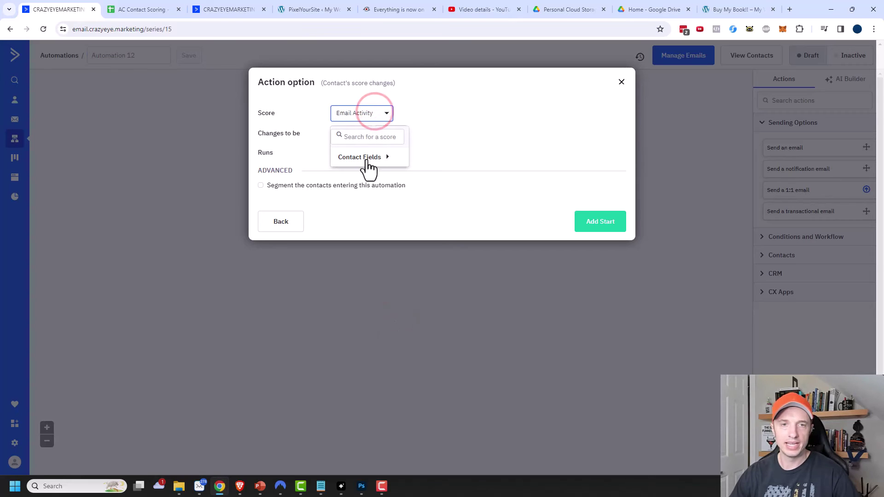
click(365, 157)
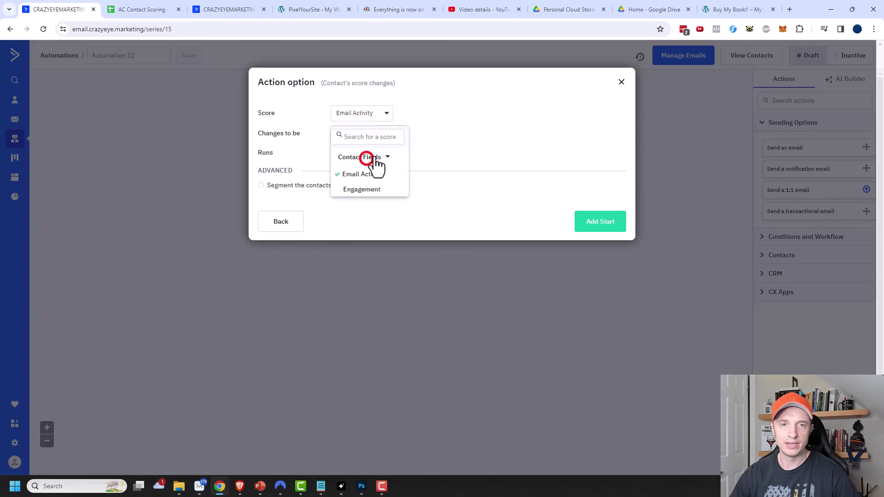
click(360, 190)
click(349, 134)
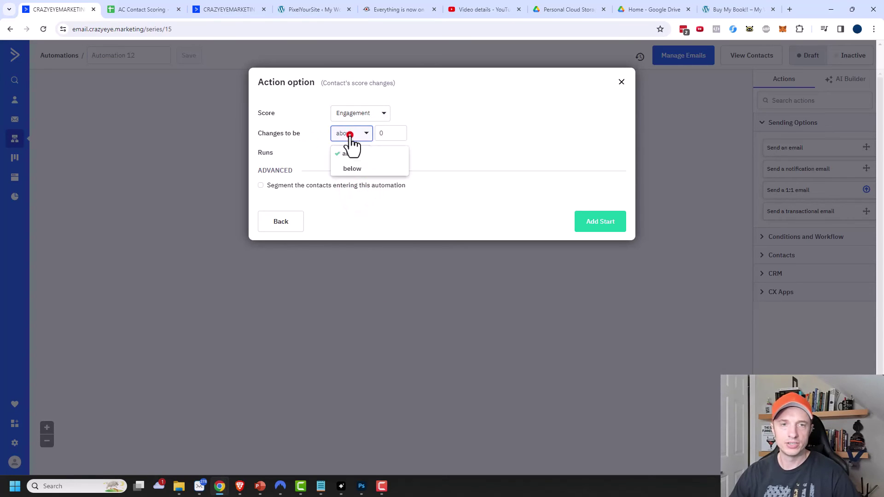
click(365, 153)
click(389, 133)
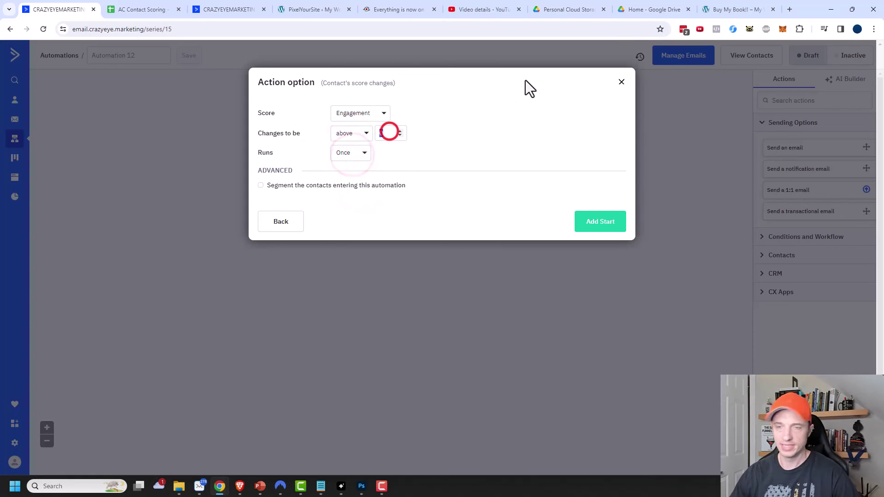
key(BackSpace)
text(99)
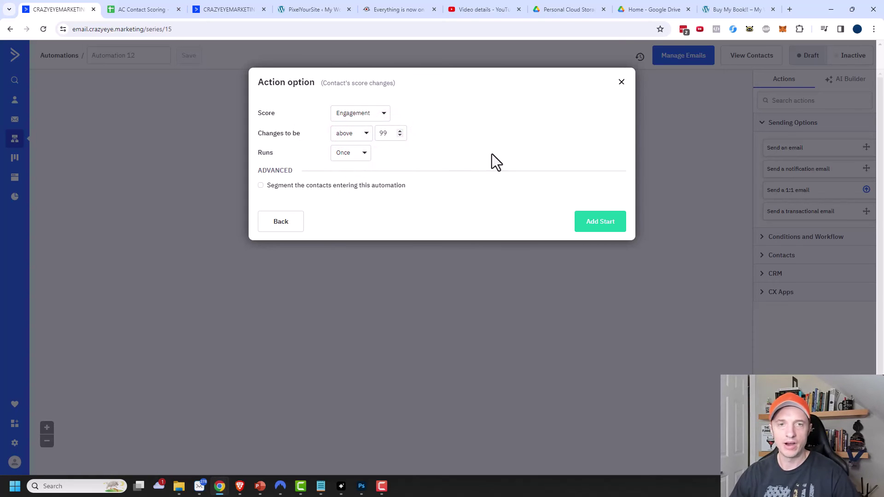
Check the Hot category's threshold in the scoring spreadsheet, and add the configured score trigger to the ActiveCampaign automation
click(145, 2)
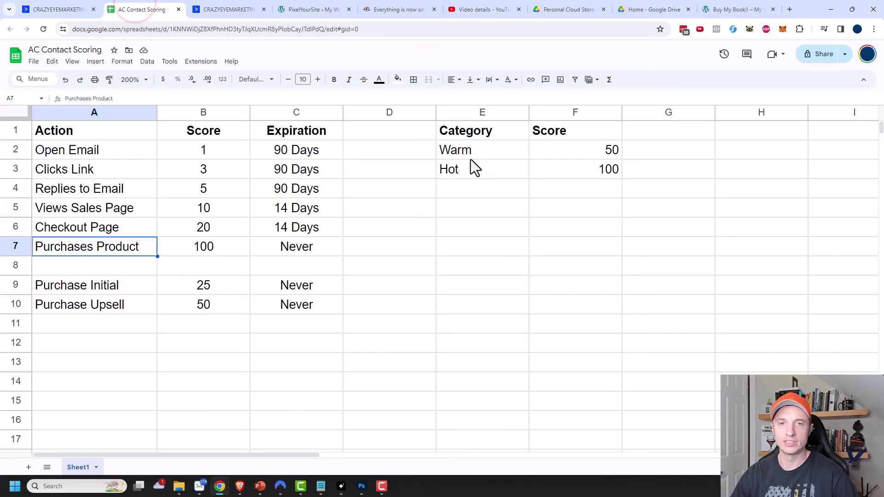
drag(460, 170, 618, 169)
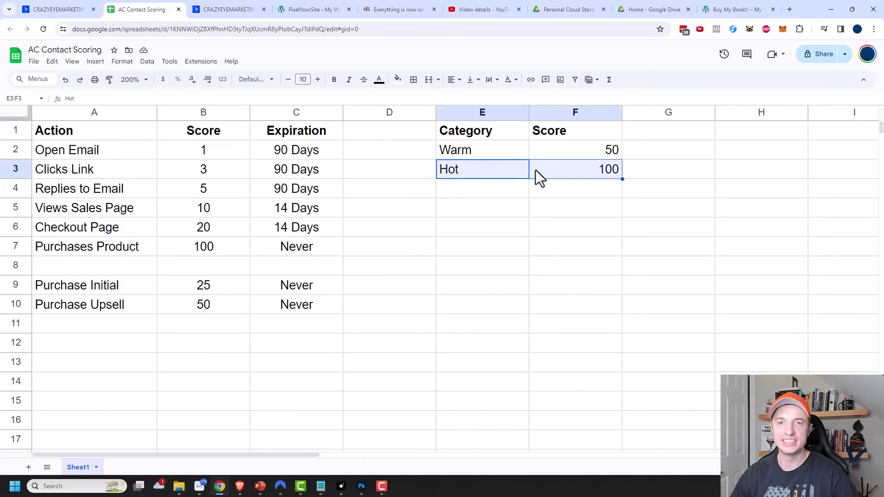
click(46, 7)
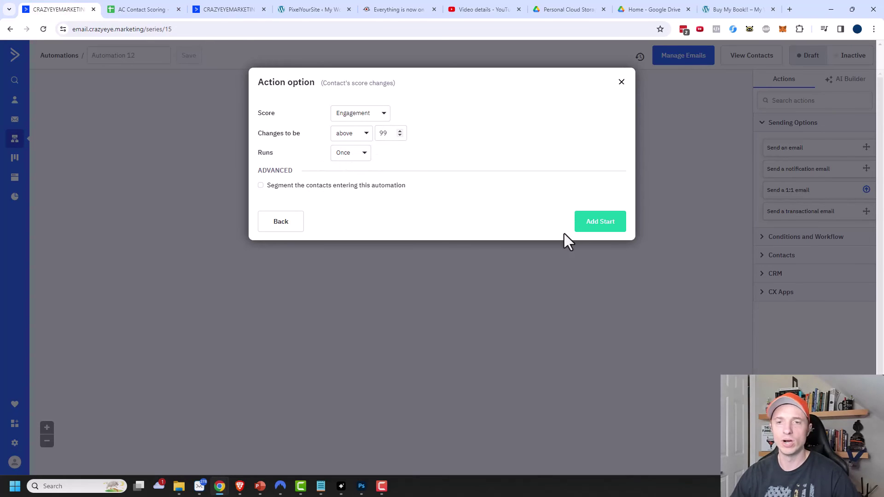
click(615, 236)
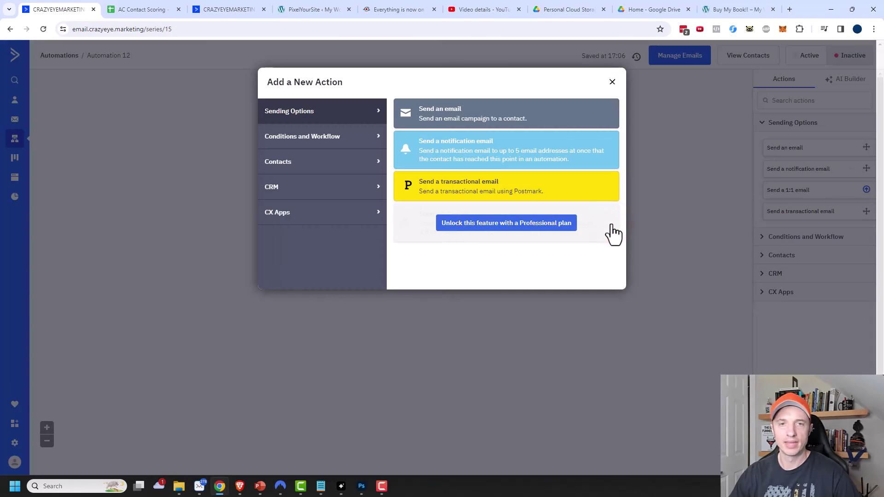
Add a send email action with a new email named "Free Coaching Call!", saving it to design later
click(469, 119)
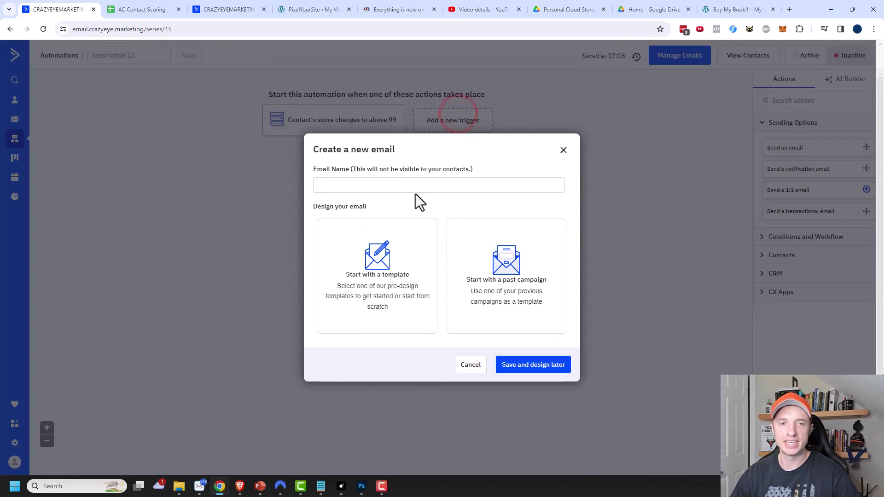
click(426, 181)
text(Free Co)
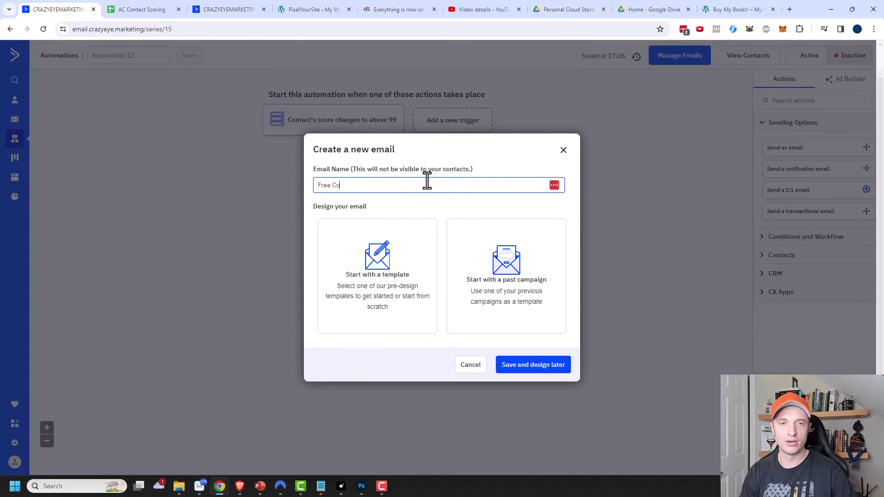
text(aching Call!)
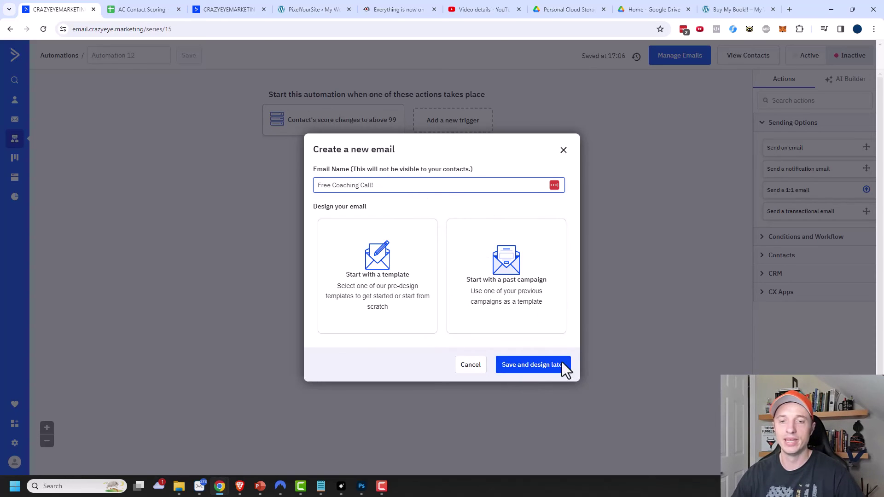
click(524, 365)
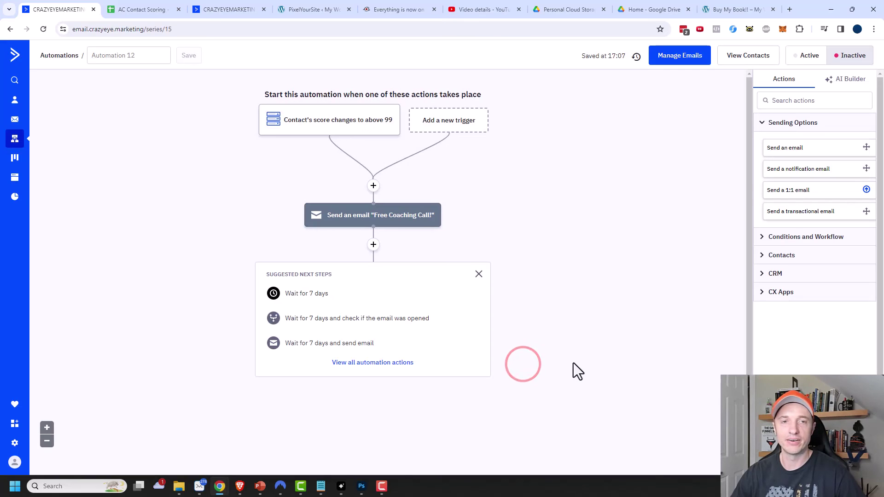
Rename the automation "Hot Leads - Free Coaching Call" and set it to active
click(148, 57)
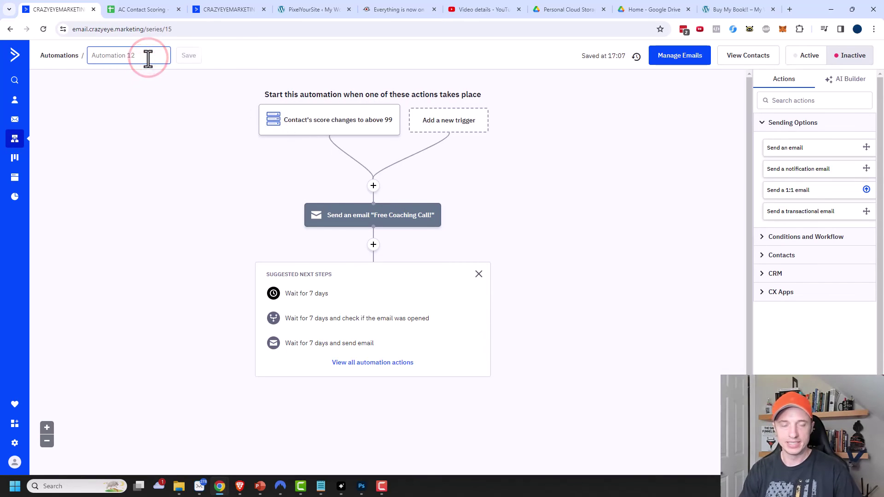
text(Hot Leads - Free Coaching Call)
click(231, 56)
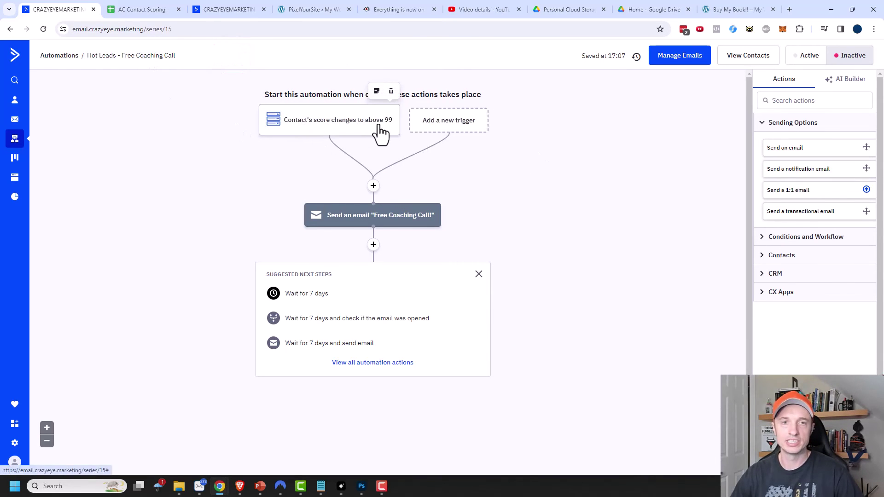
mouse_move(367, 223)
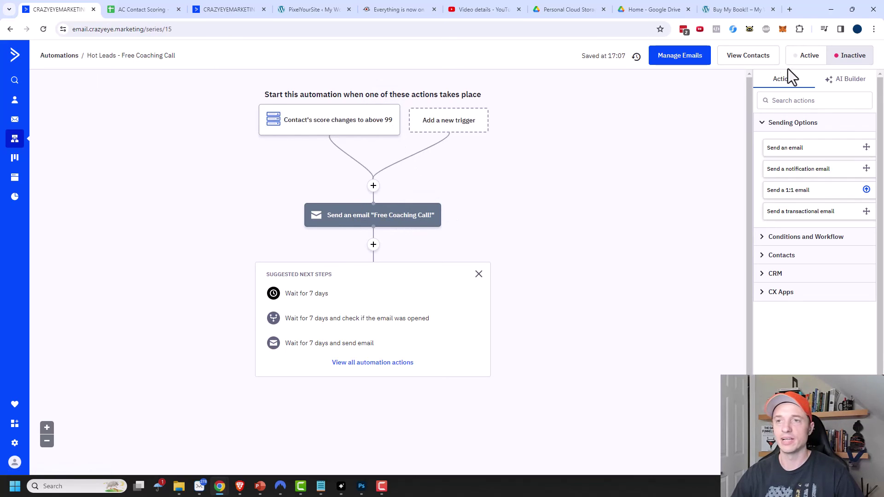
click(803, 56)
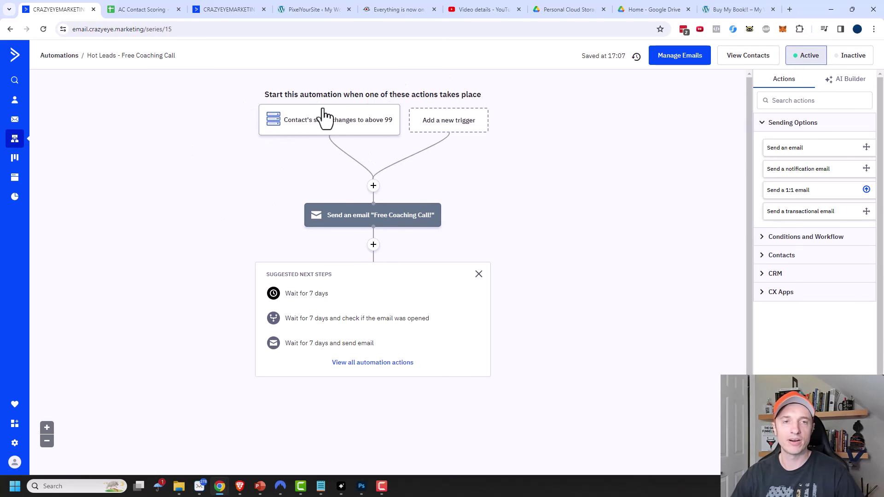
mouse_move(325, 115)
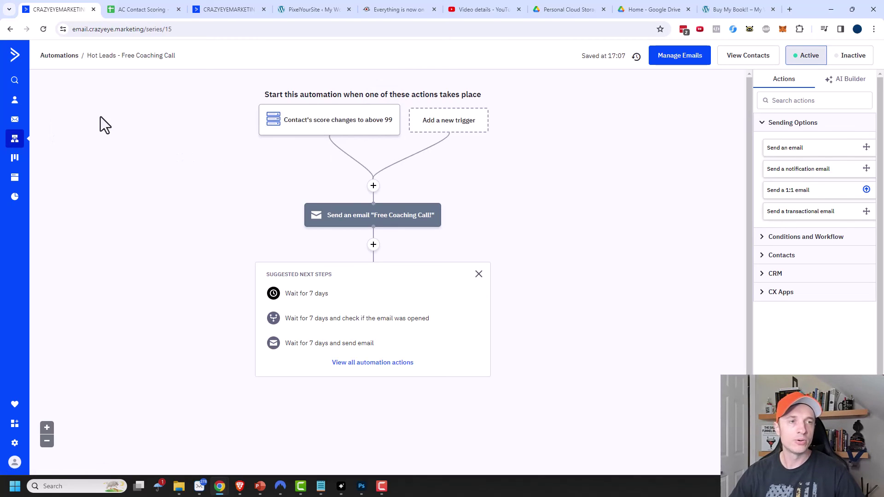
Create a new segment named "HOT LEADS" for the Crazy Eye Marketing contact list
click(15, 100)
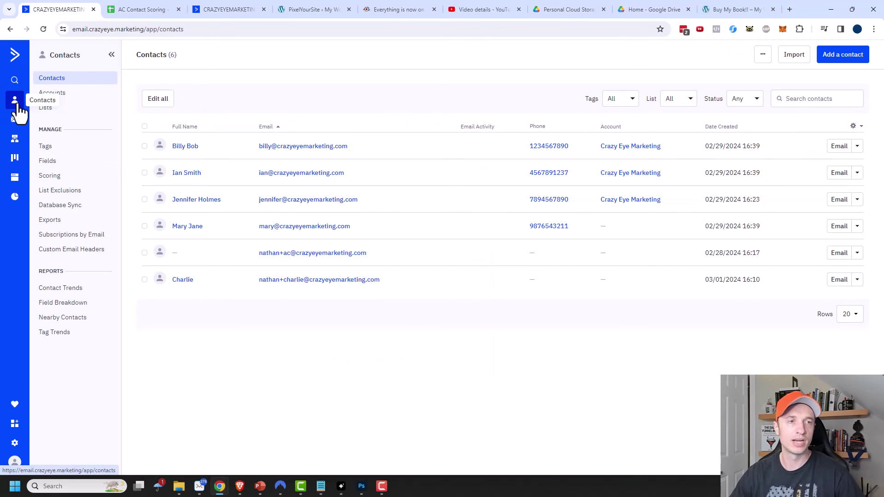
click(51, 109)
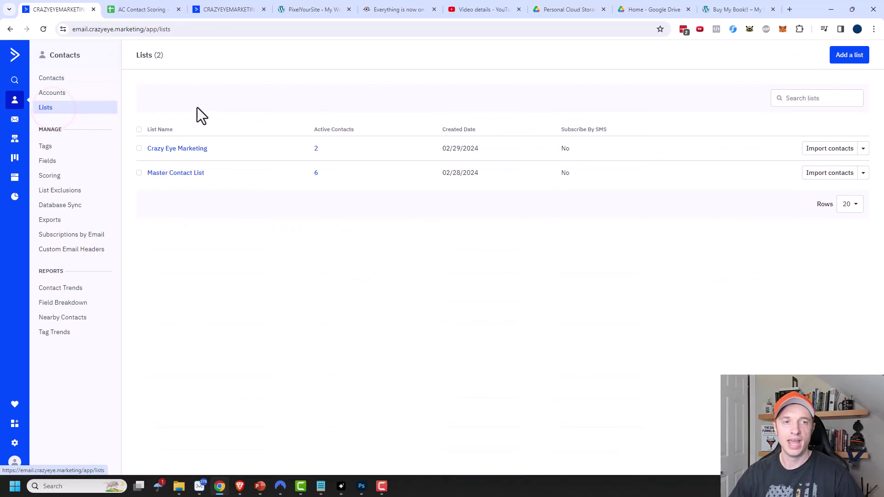
click(864, 148)
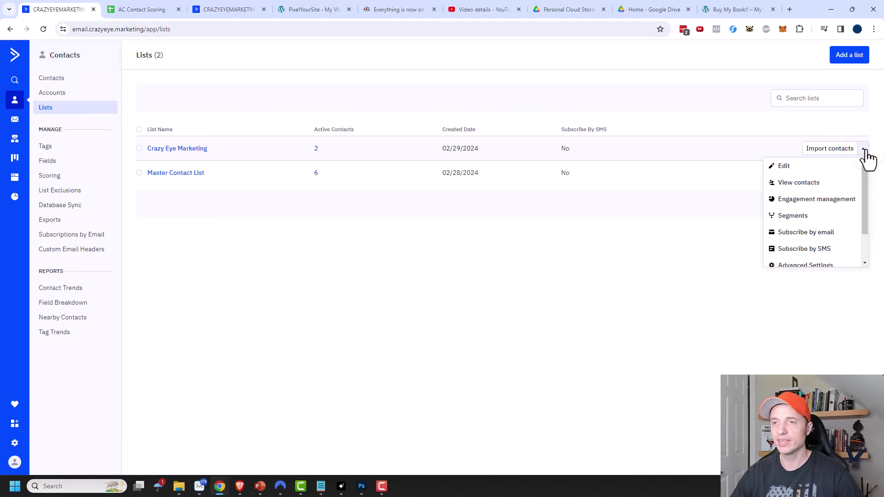
click(795, 218)
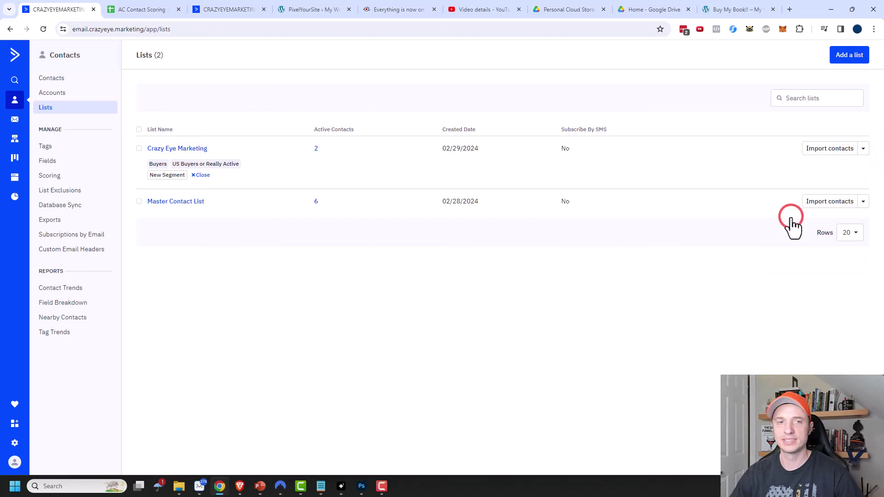
click(162, 175)
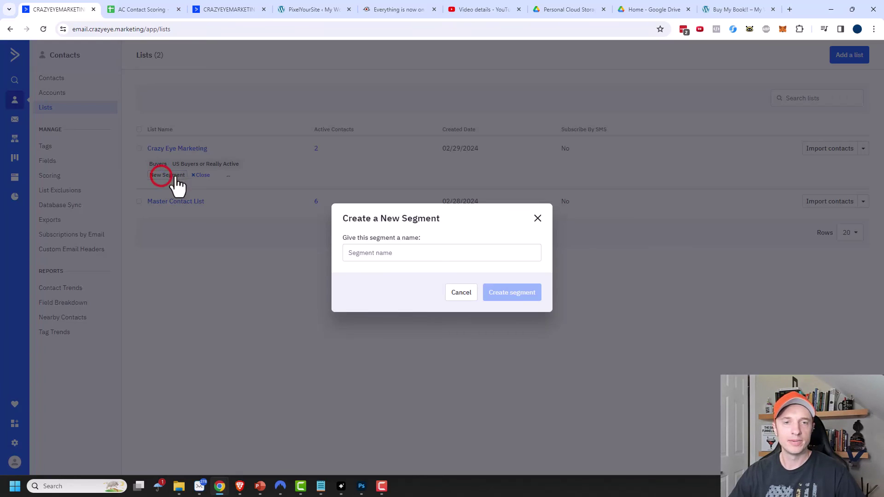
click(461, 253)
text(HOT LEADS)
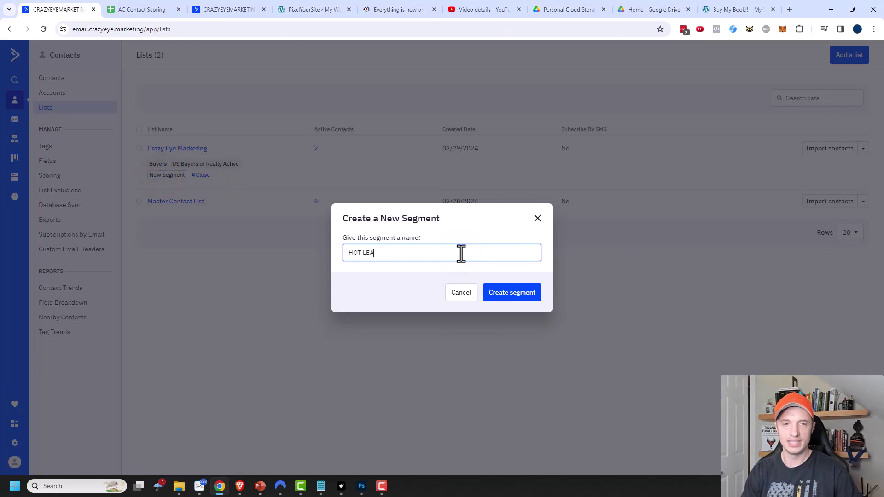
click(525, 297)
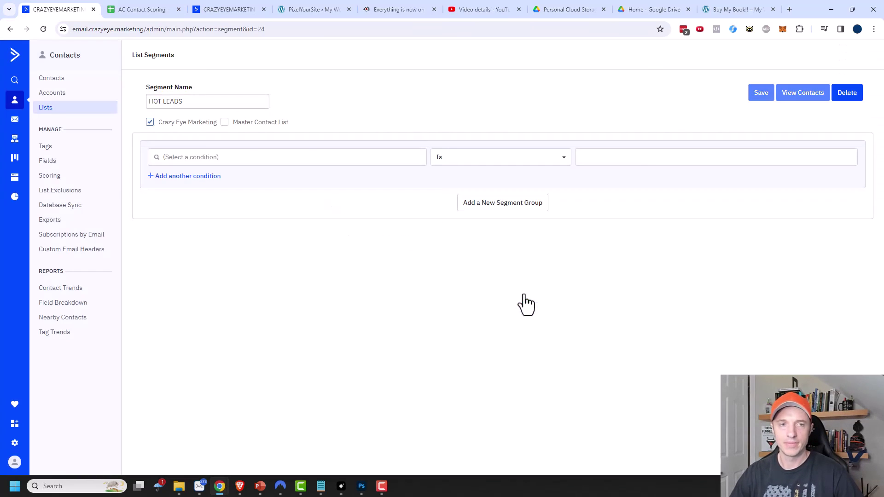
Include the Master Contact List in the HOT LEADS segment and choose the Engagement score as its condition
click(224, 122)
click(261, 159)
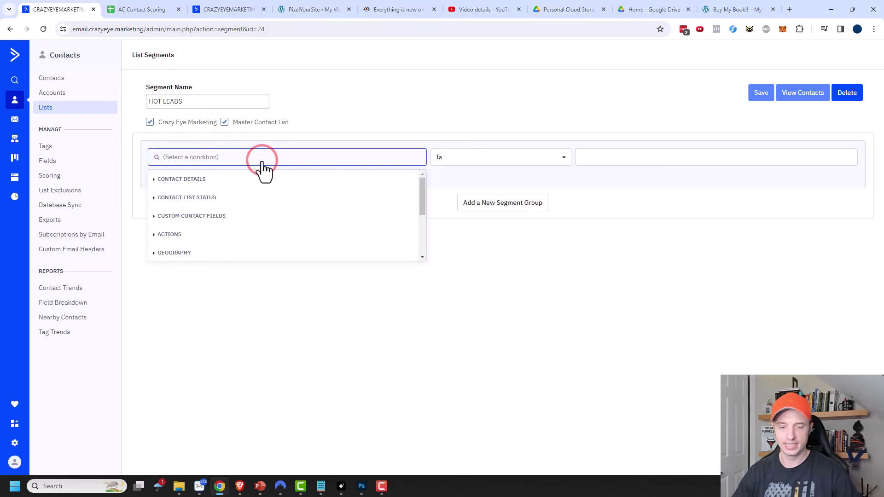
text(eg)
key(BackSpace)
text(ngage)
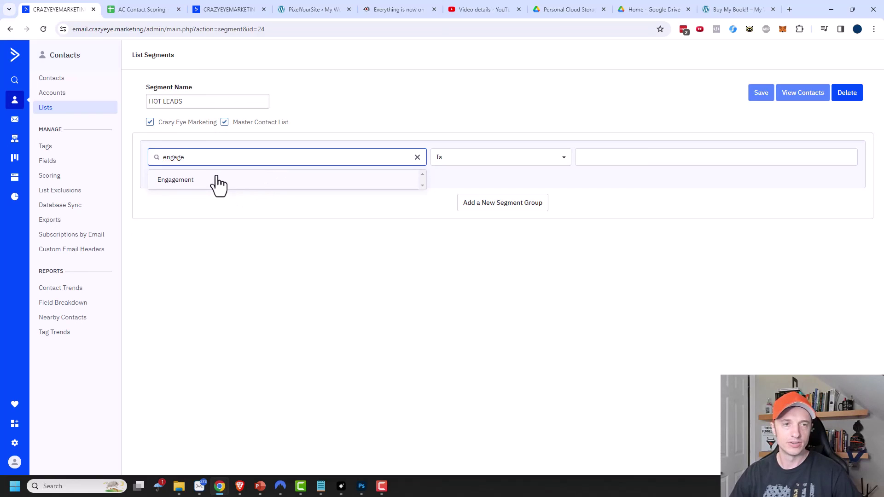
click(216, 180)
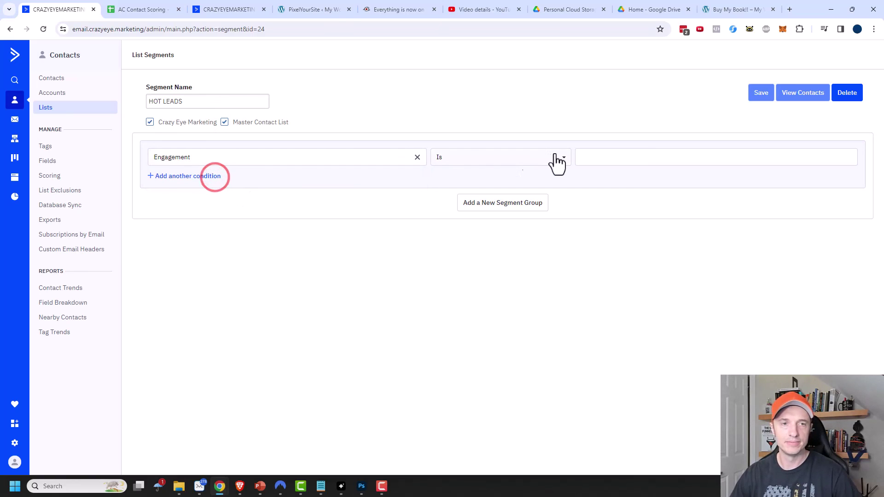
Set the Engagement condition to Greater Than or Equal To 100 and save the segment
click(508, 157)
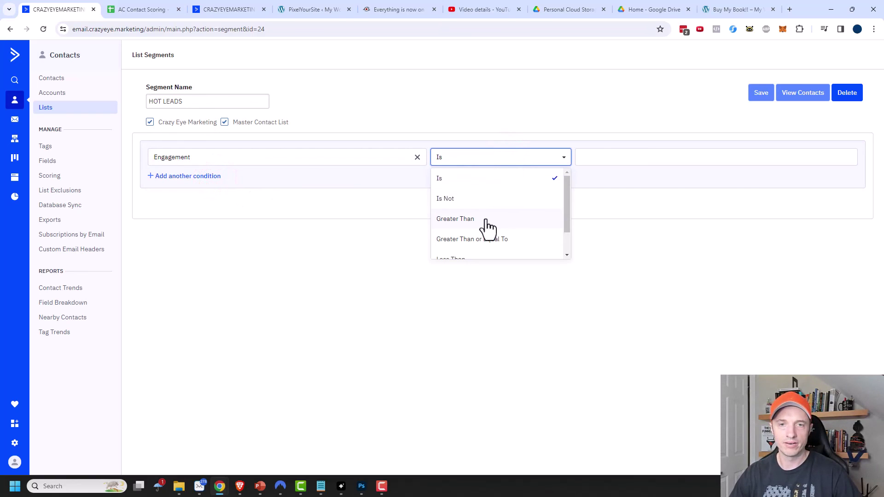
click(495, 239)
click(634, 158)
text(100)
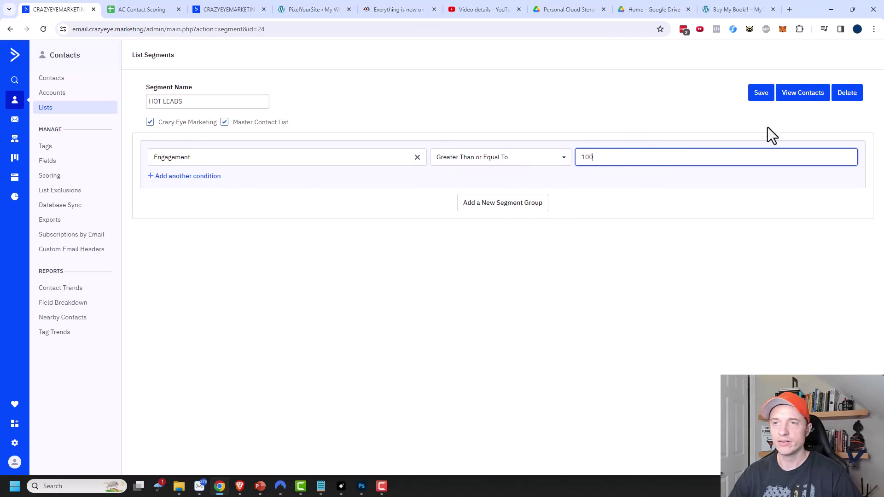
click(762, 94)
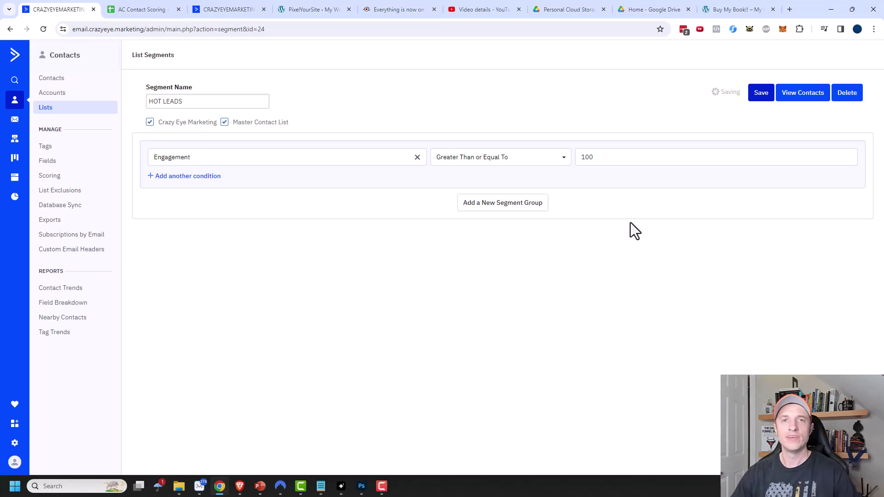
Review the Warm and Hot category scores in the AC Contact Scoring spreadsheet, and return to the ActiveCampaign segment
click(154, 9)
mouse_move(606, 149)
mouse_down()
mouse_move(526, 146)
mouse_move(465, 171)
mouse_up()
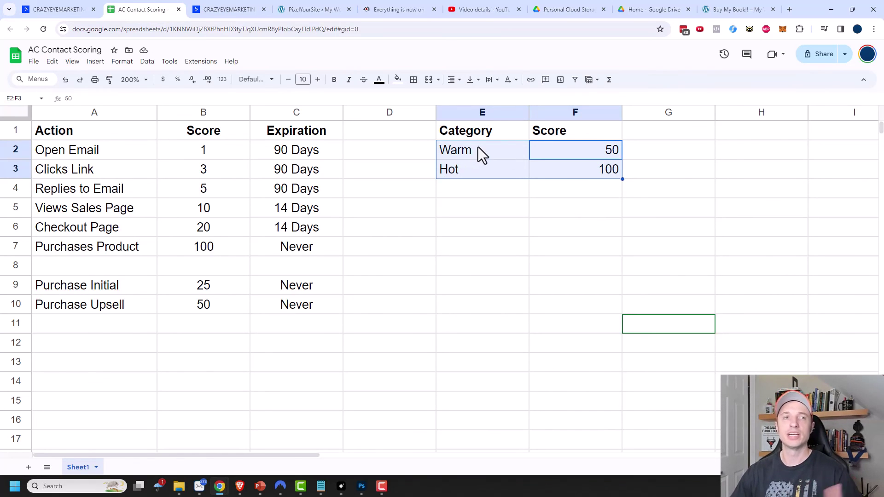
click(48, 10)
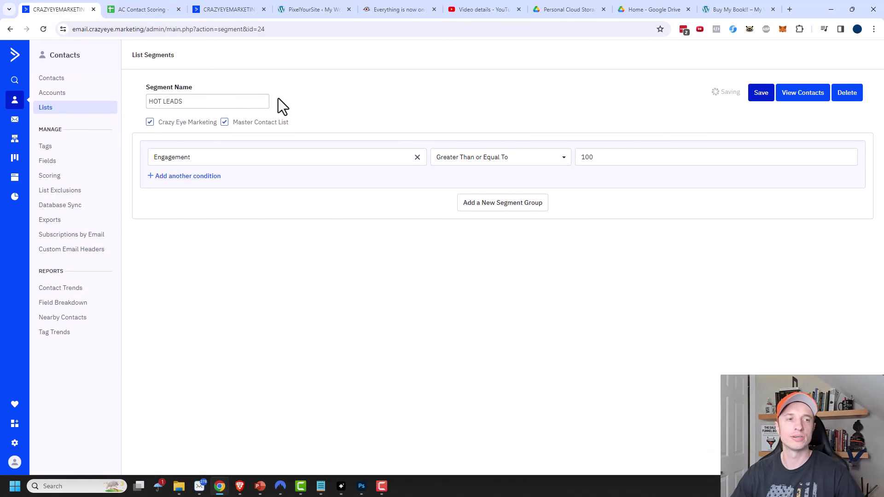
Add the Engagement score as a column in the Contacts overview
click(61, 77)
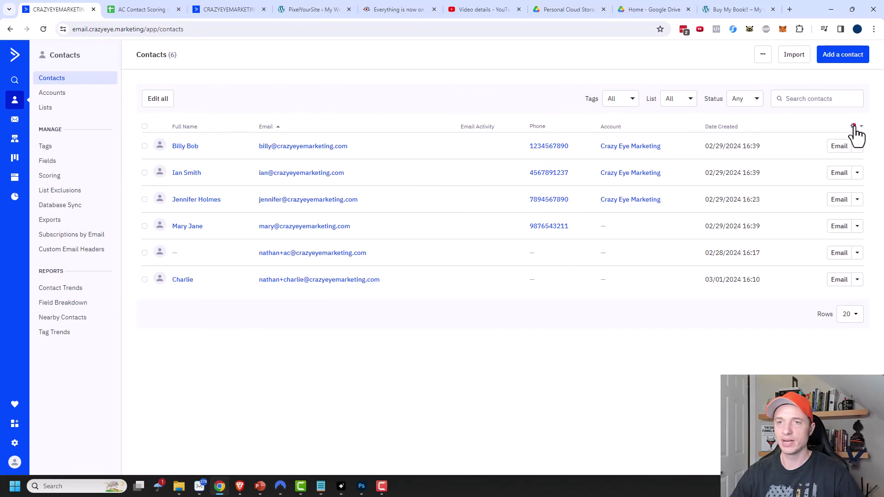
click(854, 127)
scroll(829, 174, down, 3)
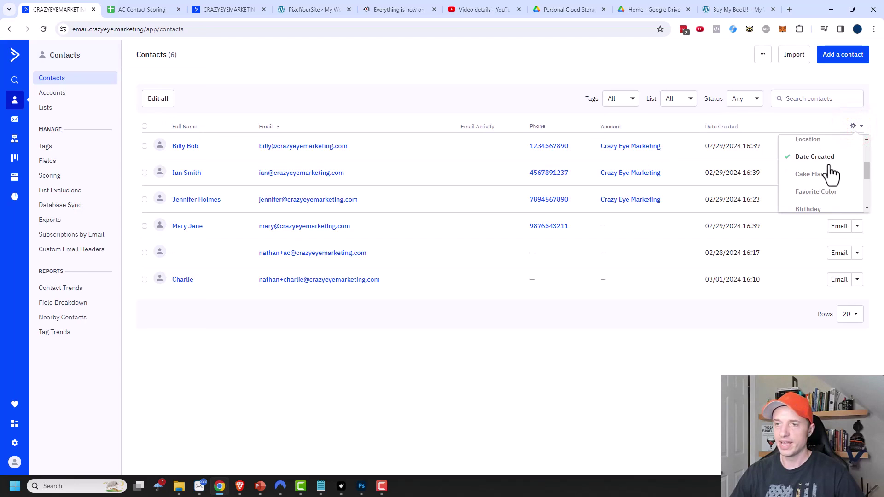
scroll(827, 170, down, 4)
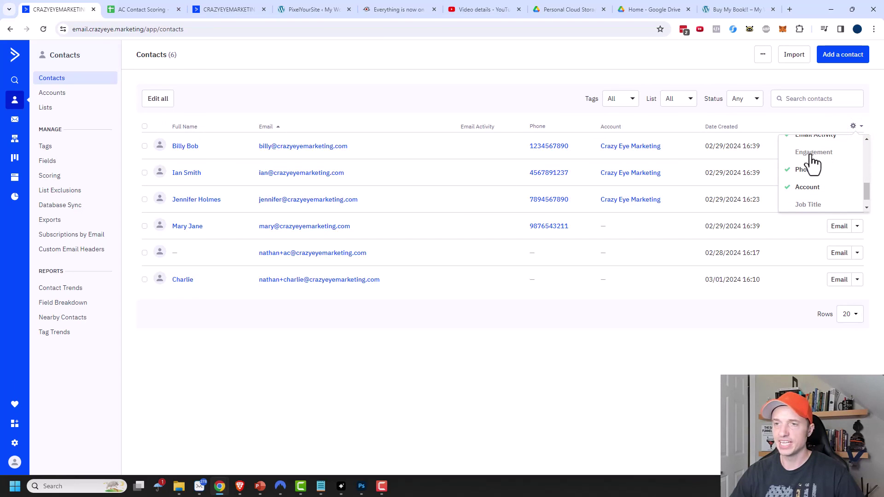
click(813, 154)
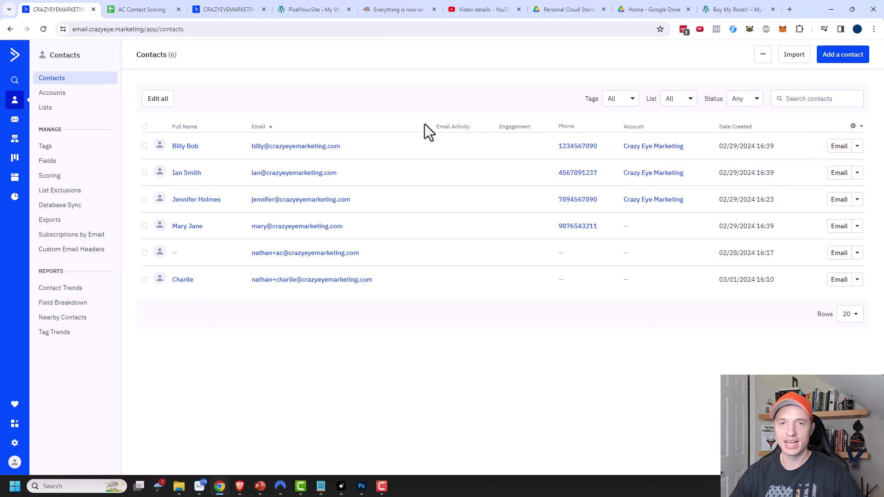
Sort the contacts by the Engagement column, switching between descending and ascending order
click(521, 127)
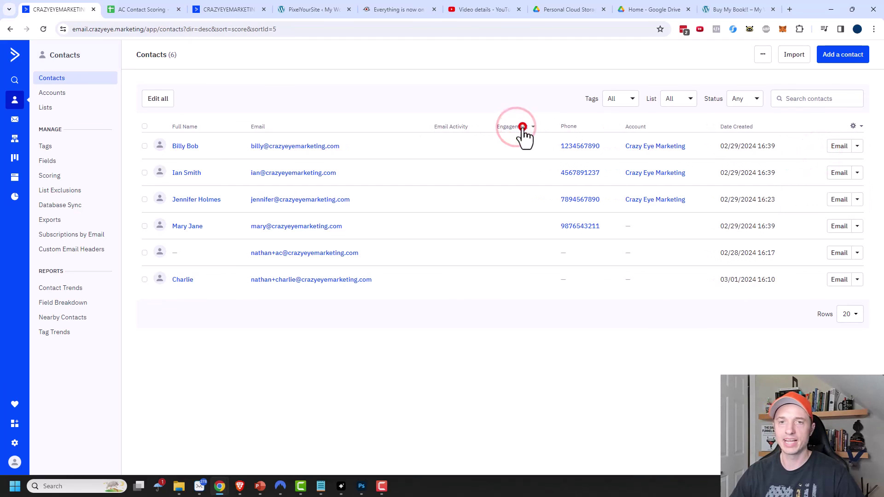
click(522, 129)
click(516, 129)
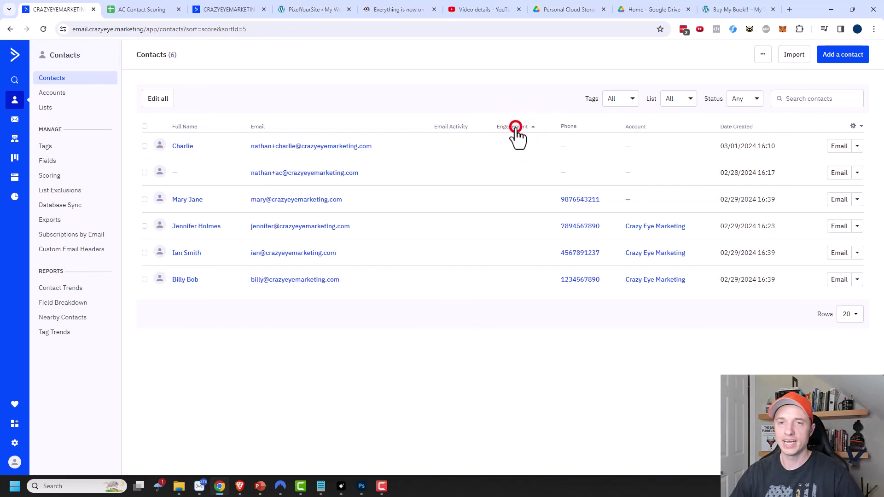
click(516, 130)
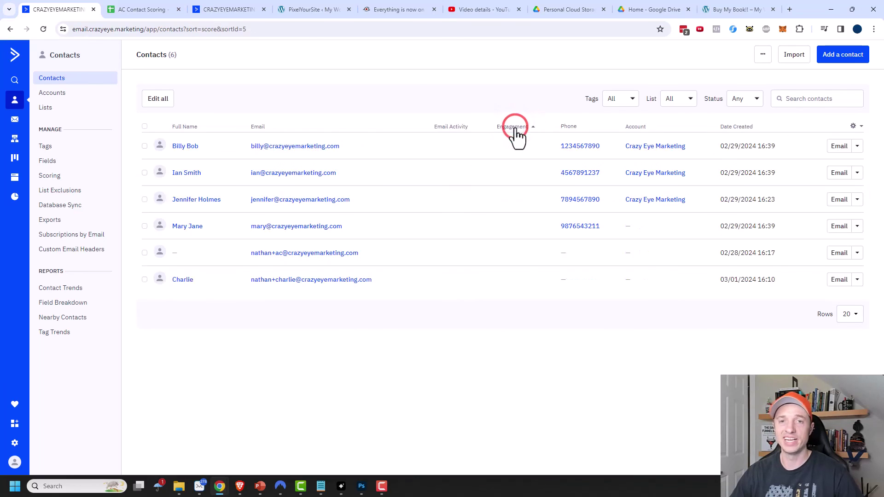